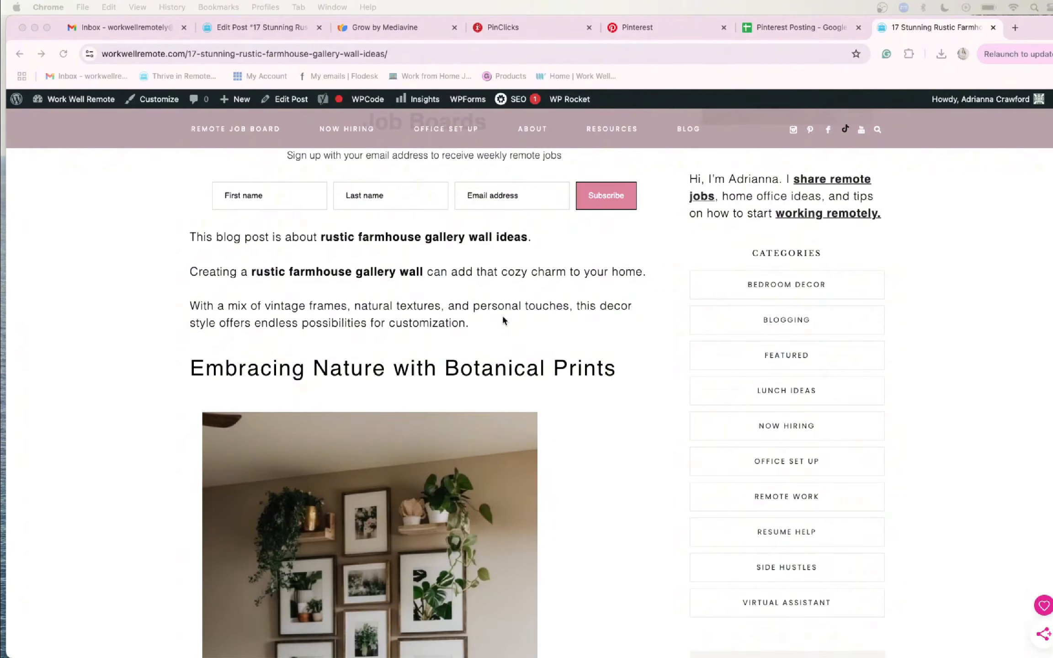
Review the introduction and botanical prints section of the published rustic farmhouse gallery wall post.
{"action": "scroll", "coordinate": [494, 305], "scroll_direction": "up", "scroll_amount": 1}
{"action": "scroll", "coordinate": [484, 301], "scroll_direction": "down", "scroll_amount": 10}
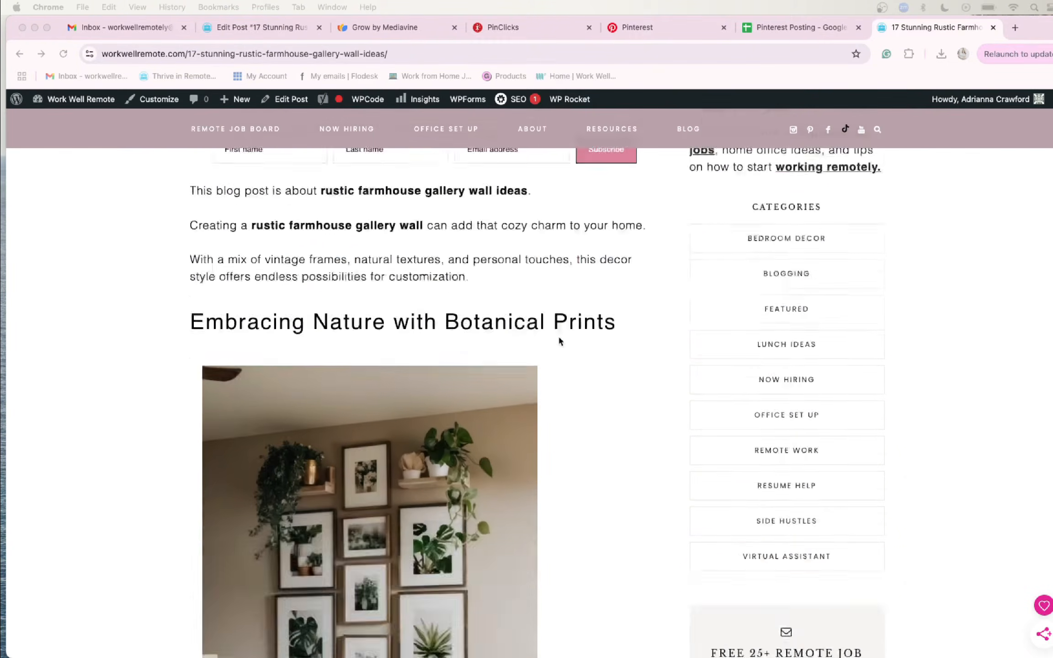
{"action": "scroll", "coordinate": [558, 333], "scroll_direction": "down", "scroll_amount": 5}
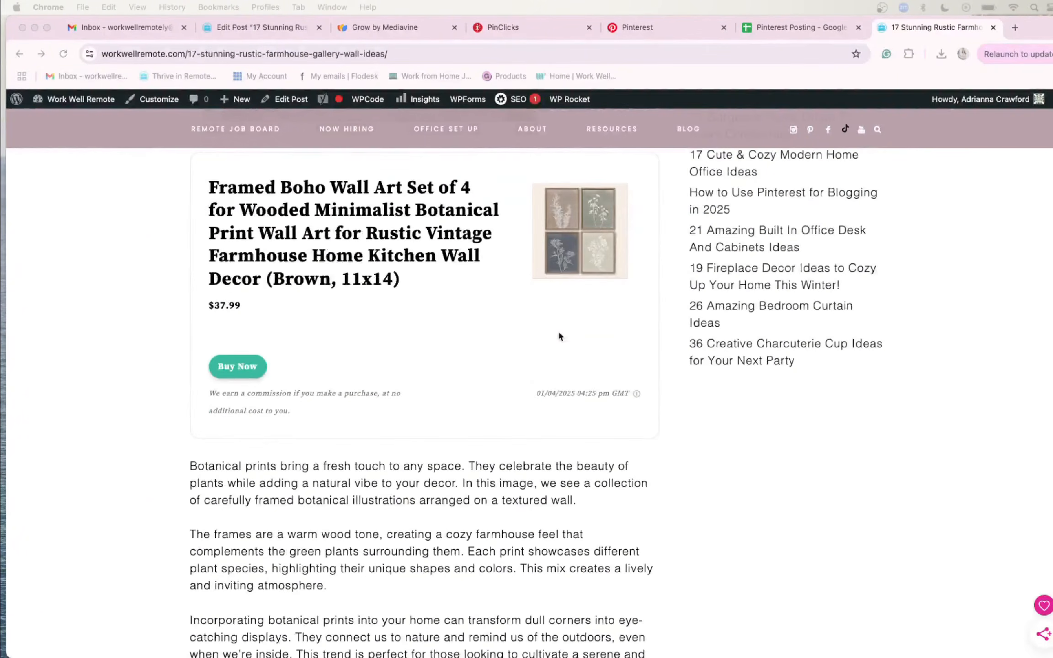
{"action": "scroll", "coordinate": [559, 331], "scroll_direction": "up", "scroll_amount": 8}
{"action": "scroll", "coordinate": [561, 335], "scroll_direction": "up", "scroll_amount": 10}
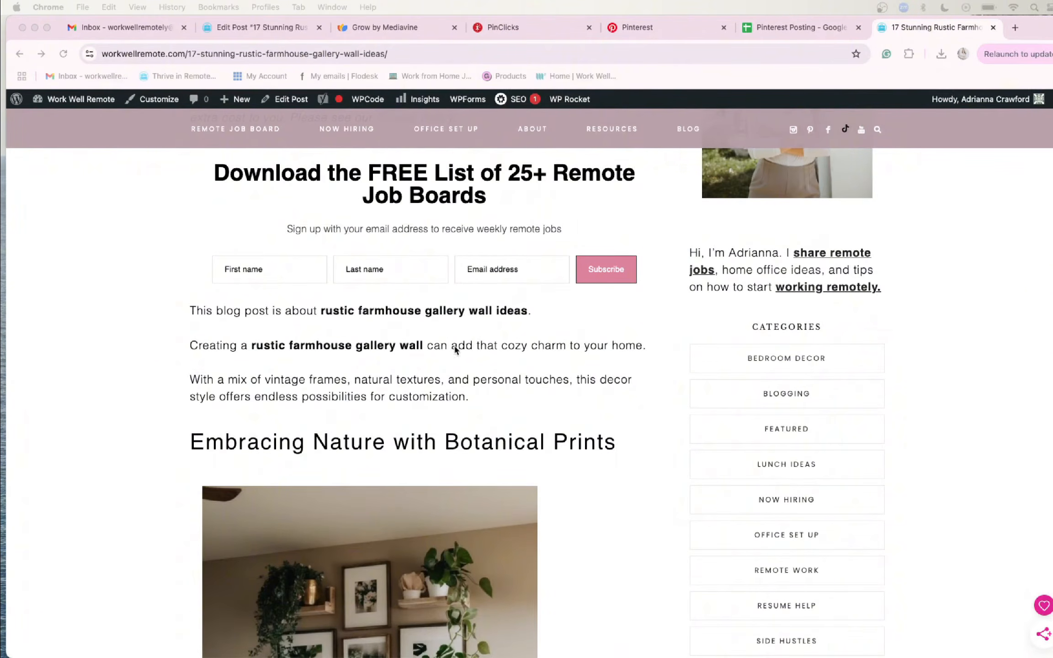
{"action": "scroll", "coordinate": [448, 351], "scroll_direction": "up", "scroll_amount": 2}
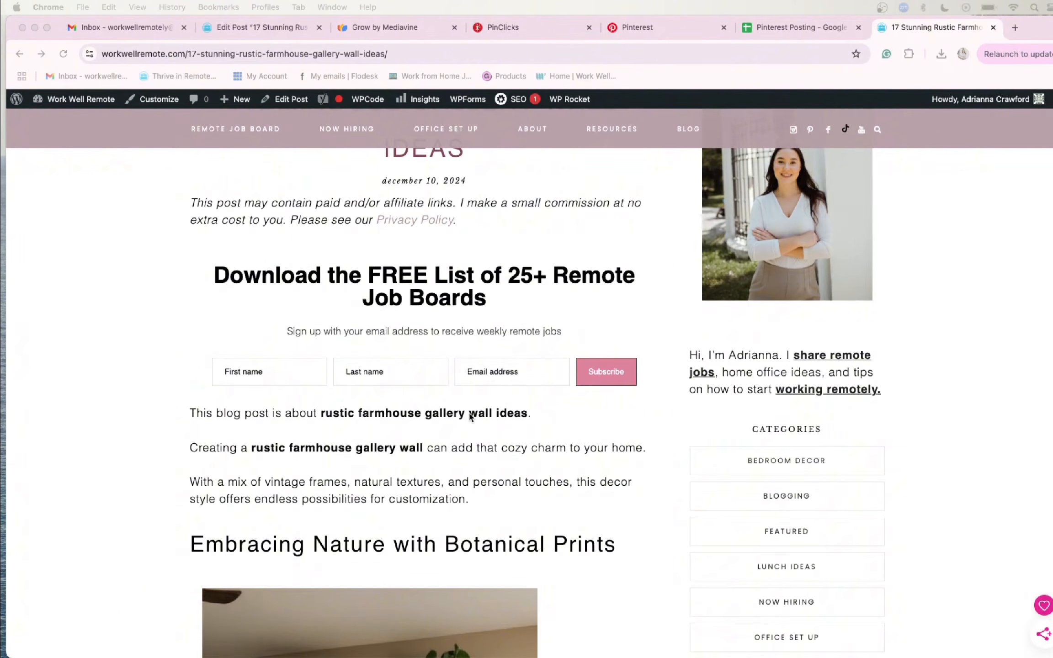
Switch to the post's editor and examine the bold keyword phrases in its opening paragraphs.
{"action": "key", "text": "super+2"}
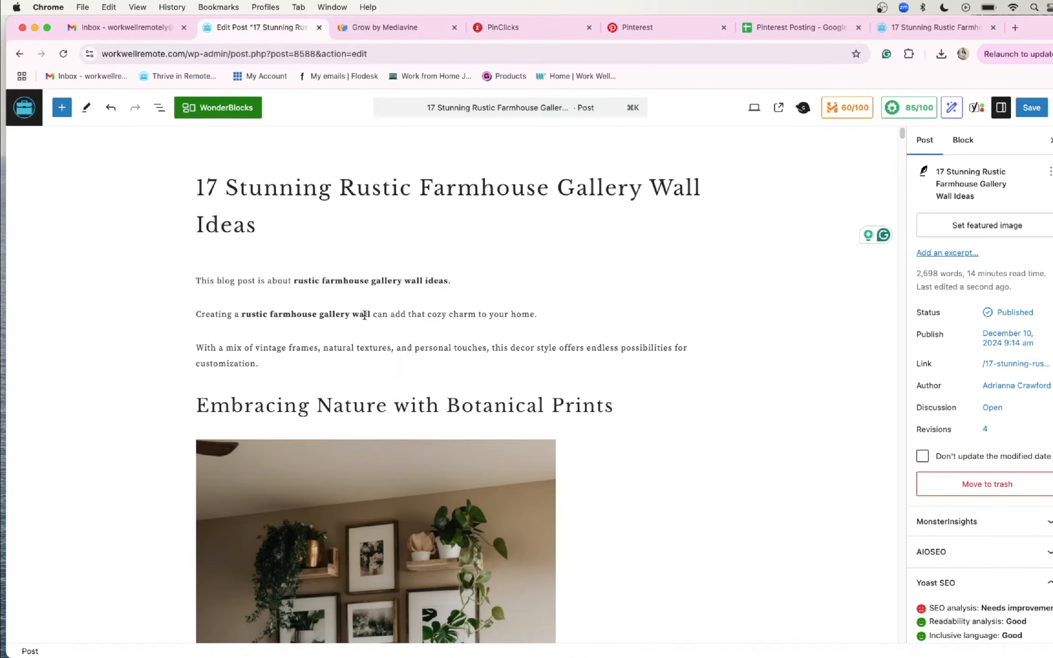
{"action": "mouse_move", "coordinate": [414, 329]}
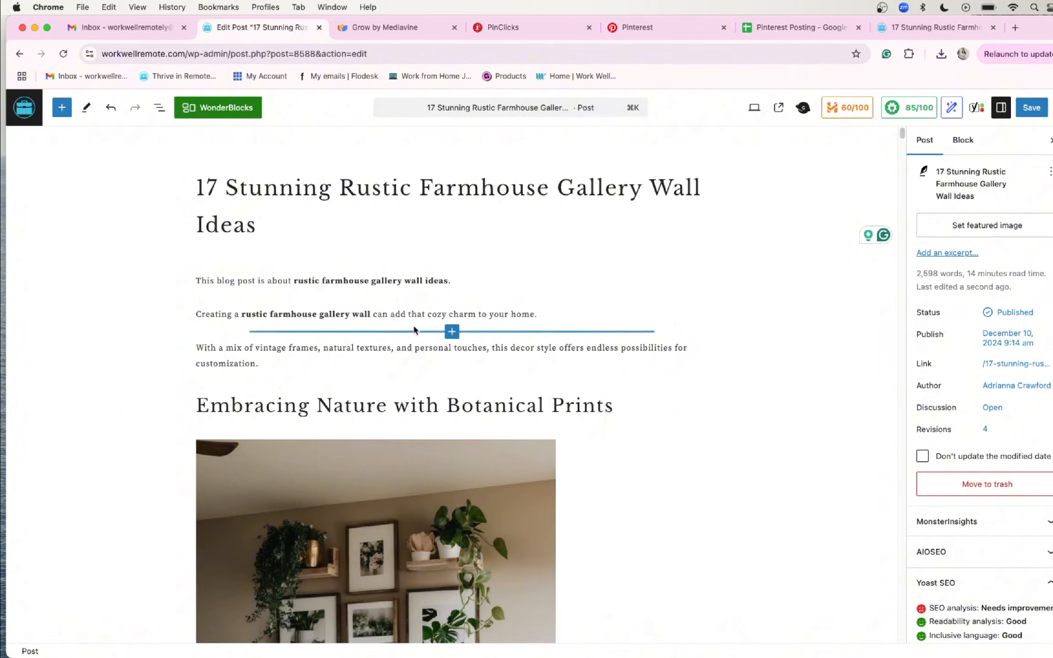
{"action": "left_click", "coordinate": [337, 313]}
{"action": "left_click", "coordinate": [480, 280]}
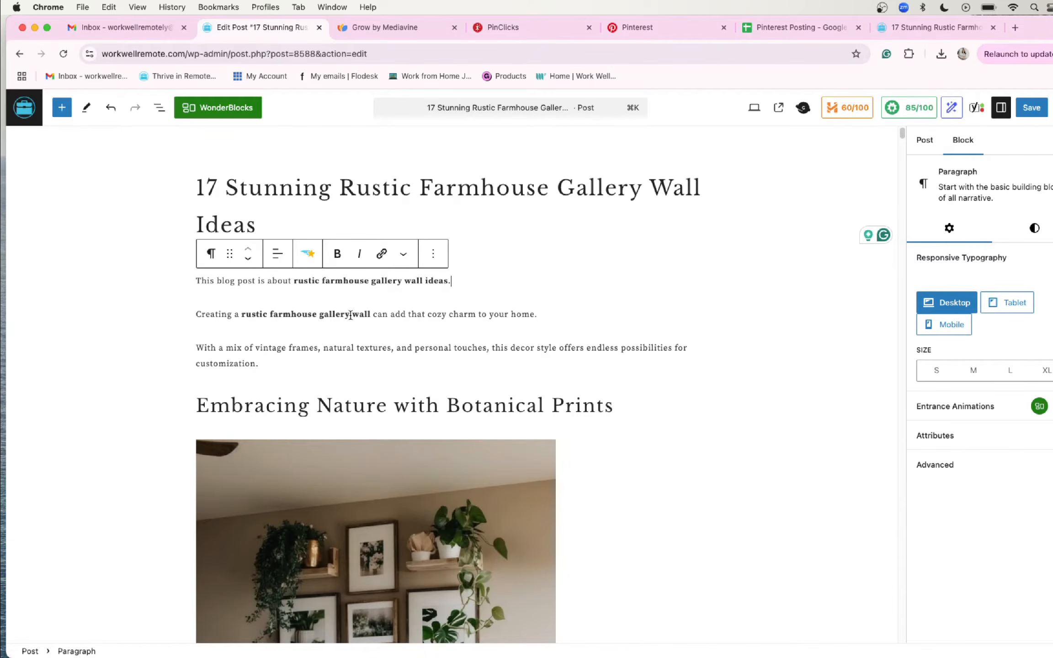
{"action": "left_click_drag", "start_coordinate": [241, 314], "coordinate": [371, 315]}
{"action": "left_click", "coordinate": [394, 317]}
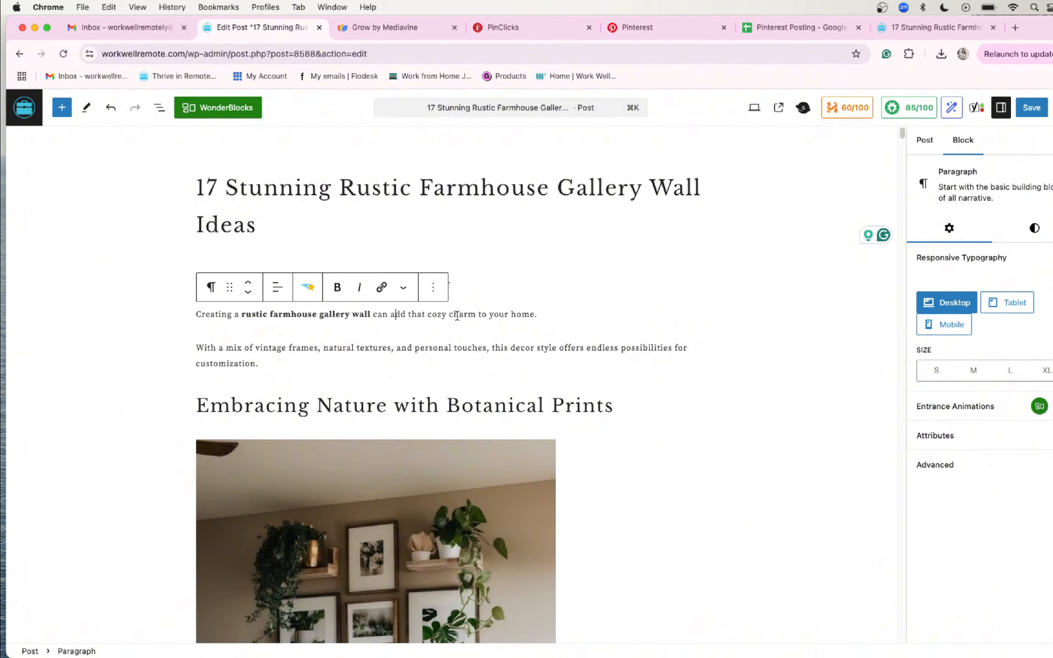
{"action": "scroll", "coordinate": [480, 313], "scroll_direction": "down", "scroll_amount": 1}
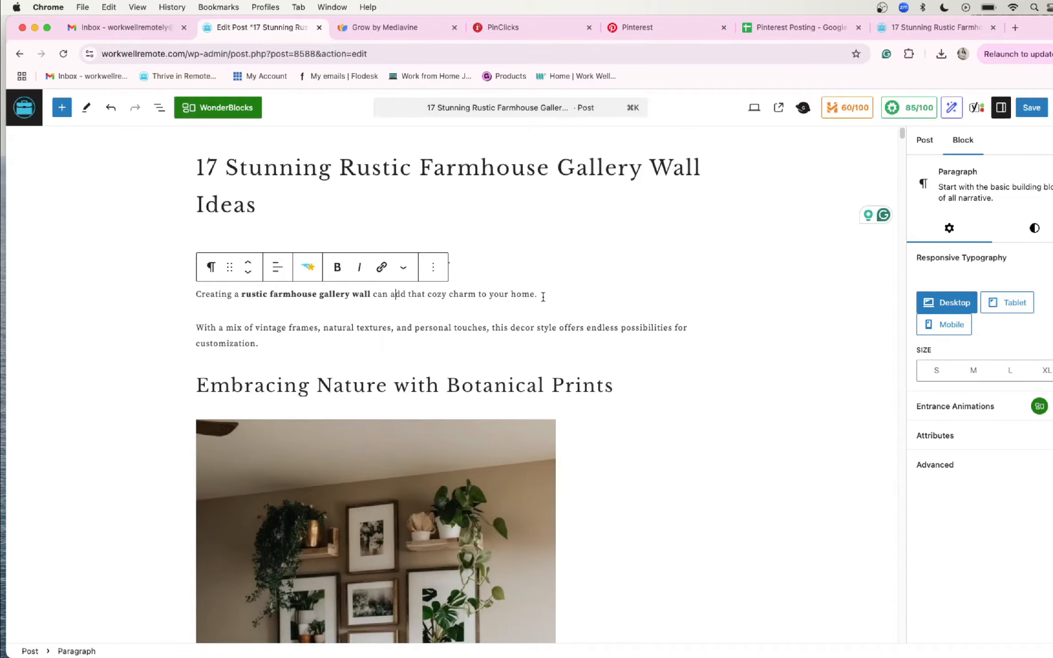
{"action": "scroll", "coordinate": [539, 297], "scroll_direction": "down", "scroll_amount": 1}
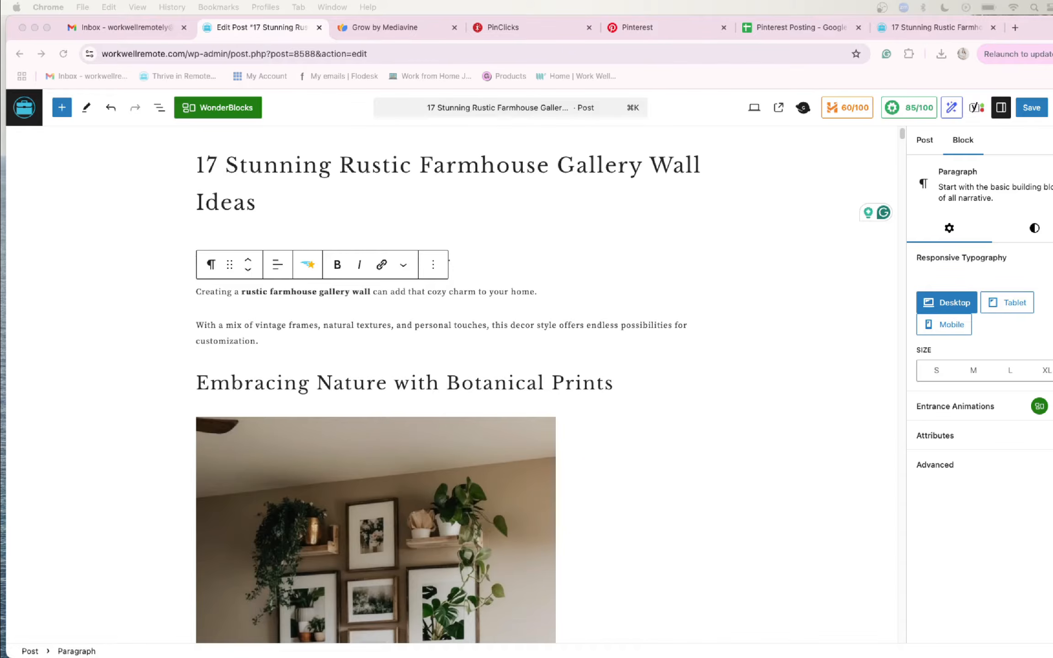
Examine the wording of the second introductory sentence, from "Creating" through the bold phrase to its ending.
{"action": "left_click", "coordinate": [456, 293]}
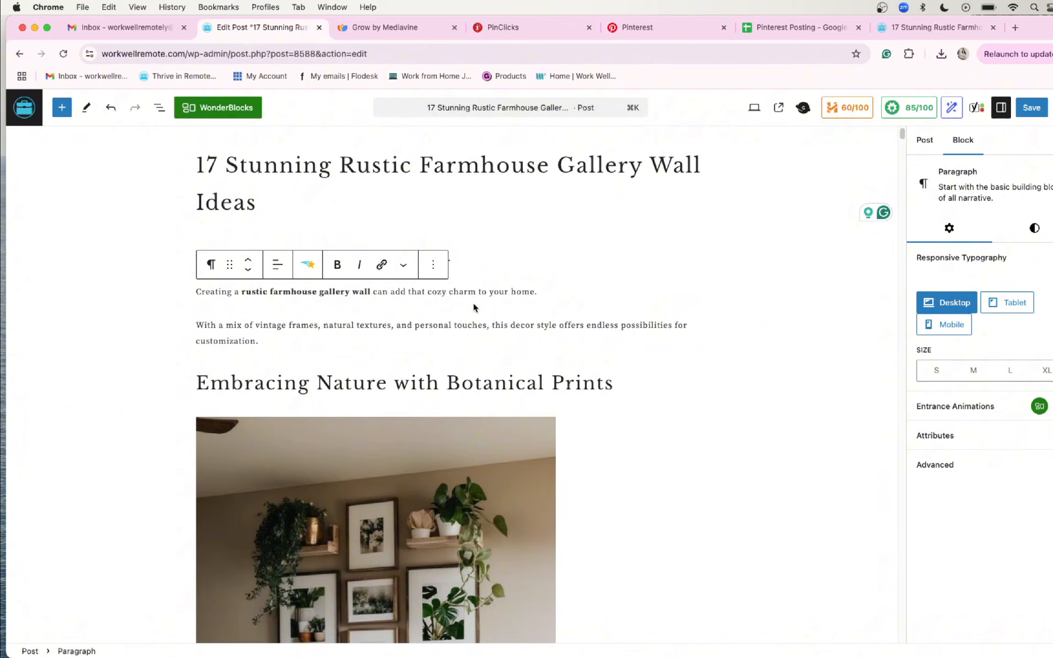
{"action": "left_click", "coordinate": [298, 294]}
{"action": "left_click", "coordinate": [517, 261]}
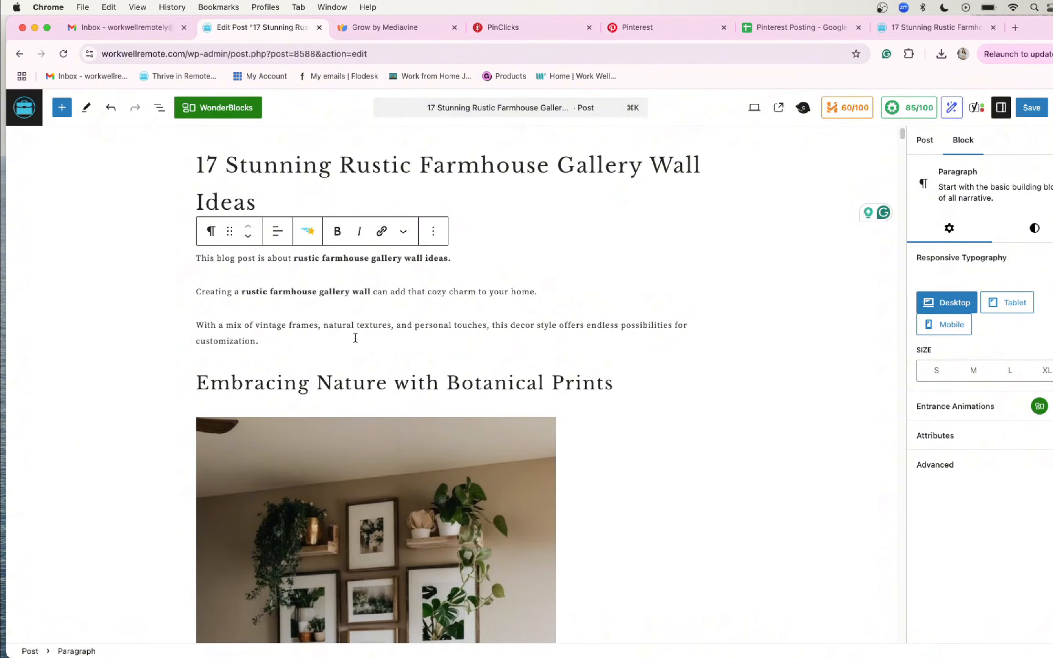
{"action": "left_click", "coordinate": [551, 294]}
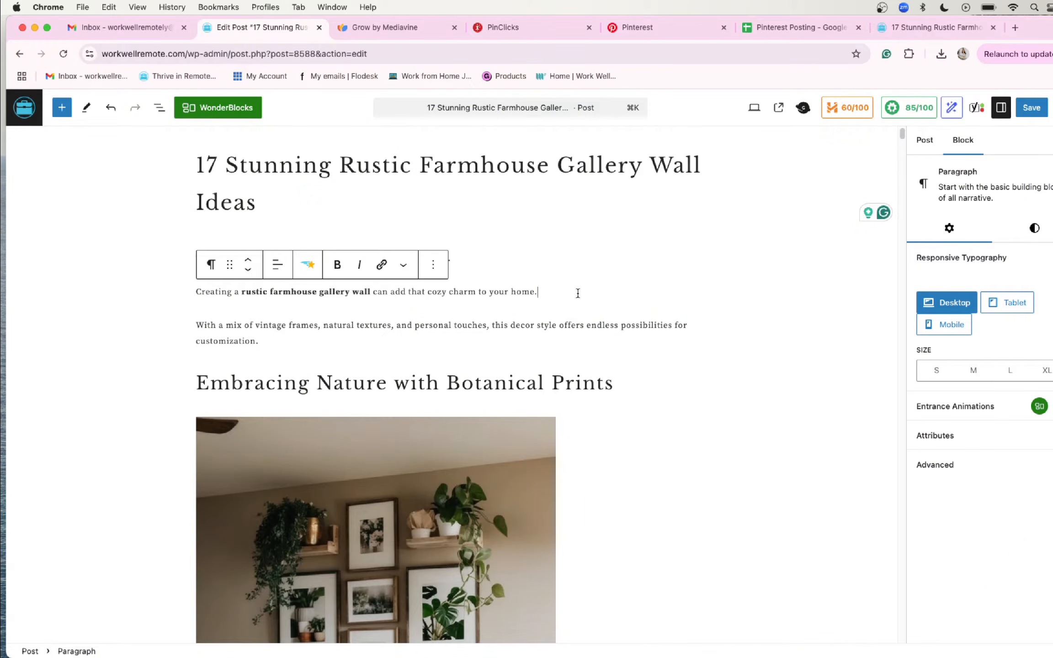
{"action": "left_click", "coordinate": [520, 259]}
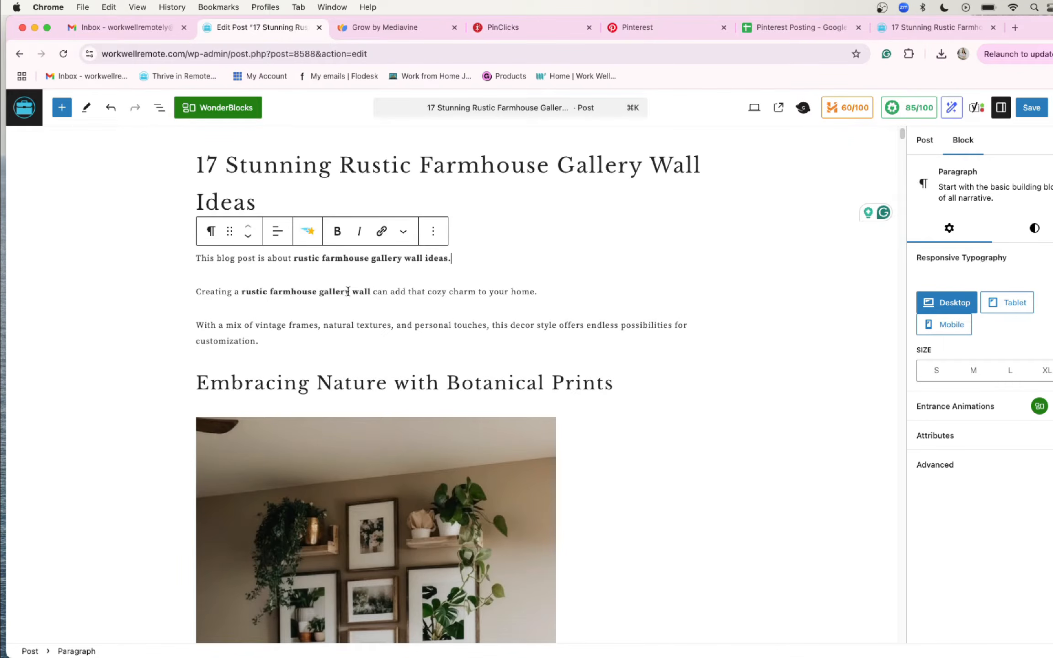
{"action": "left_click", "coordinate": [349, 292]}
{"action": "left_click", "coordinate": [464, 293]}
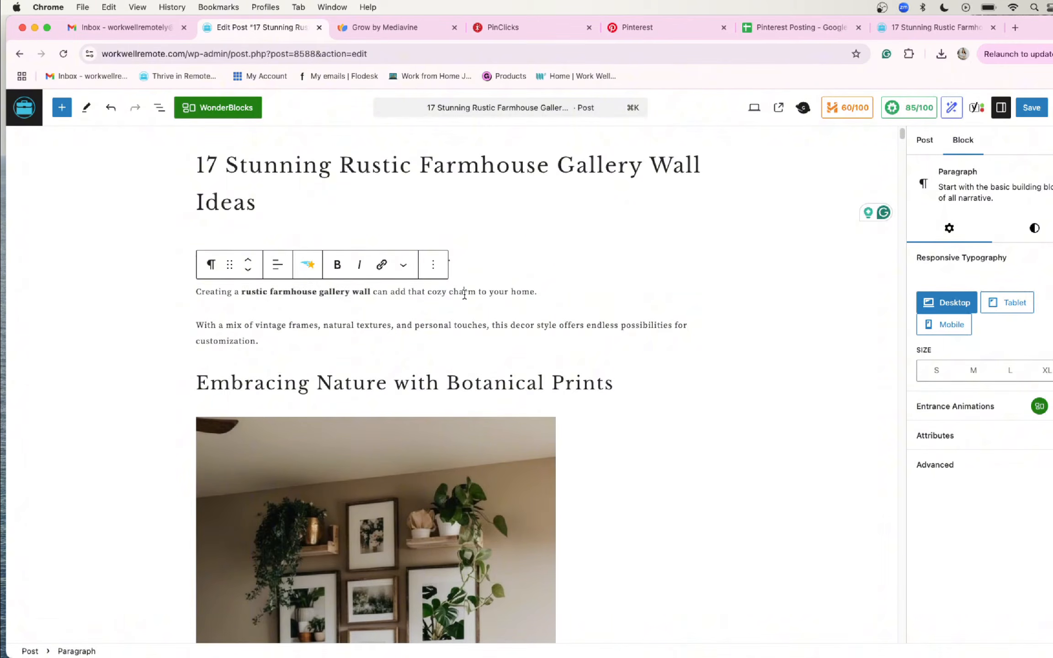
{"action": "scroll", "coordinate": [464, 294], "scroll_direction": "down", "scroll_amount": 1}
{"action": "left_click_drag", "start_coordinate": [538, 270], "coordinate": [428, 274]}
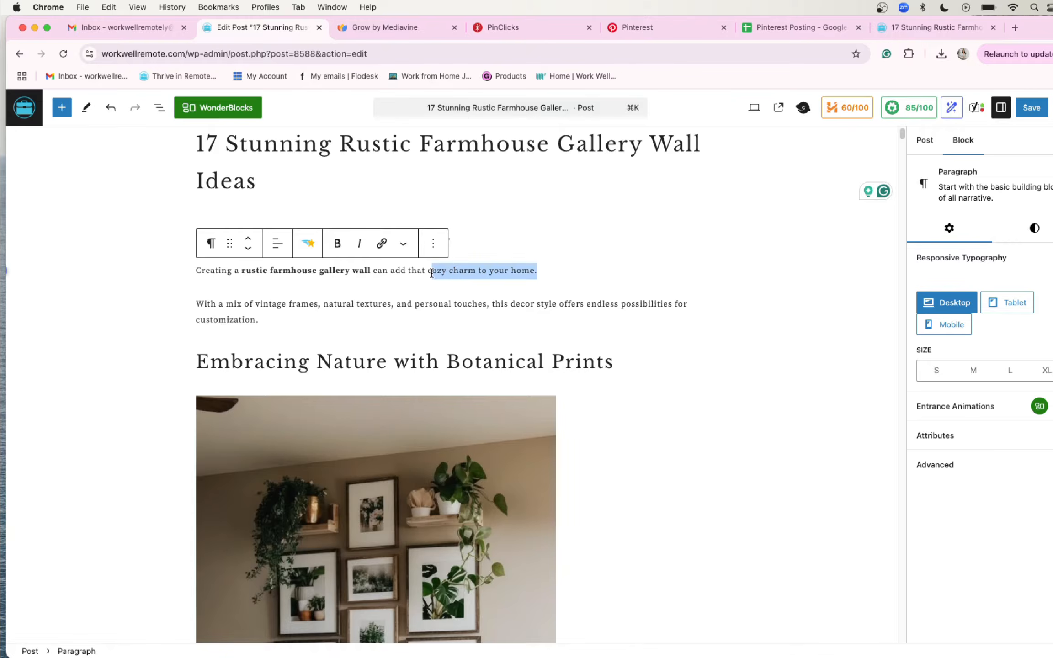
{"action": "left_click", "coordinate": [243, 273]}
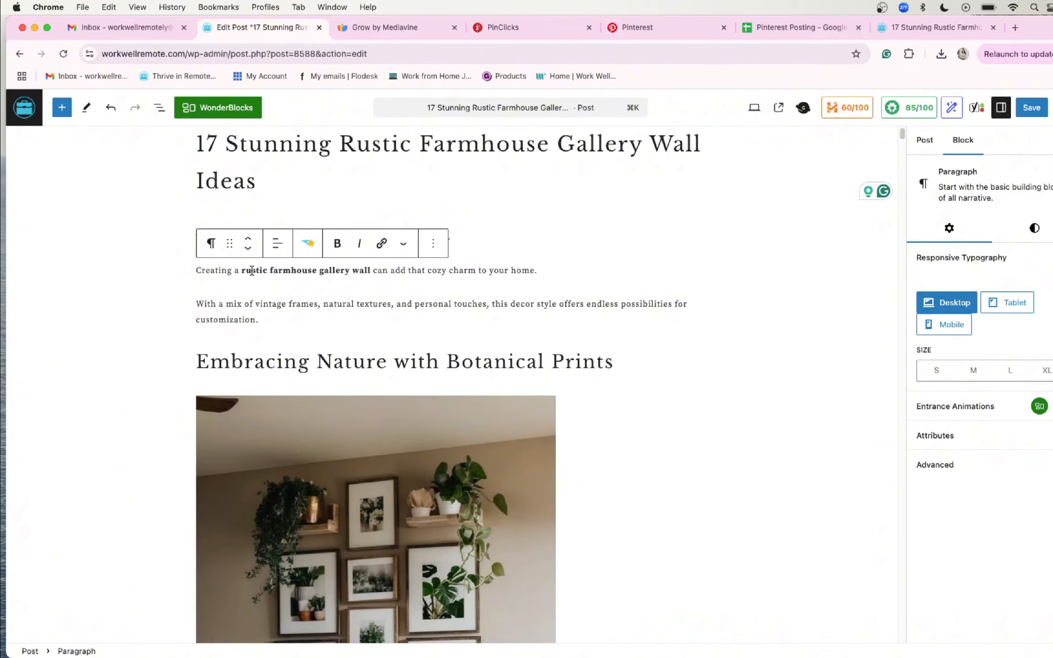
{"action": "left_click", "coordinate": [252, 271]}
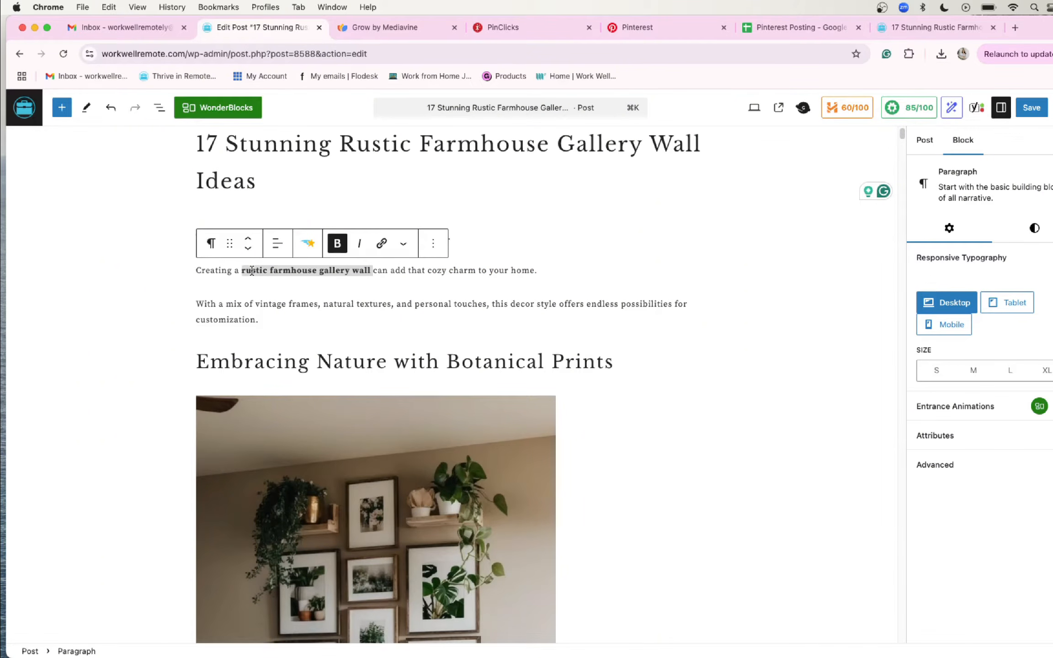
{"action": "left_click_drag", "start_coordinate": [232, 272], "coordinate": [197, 270]}
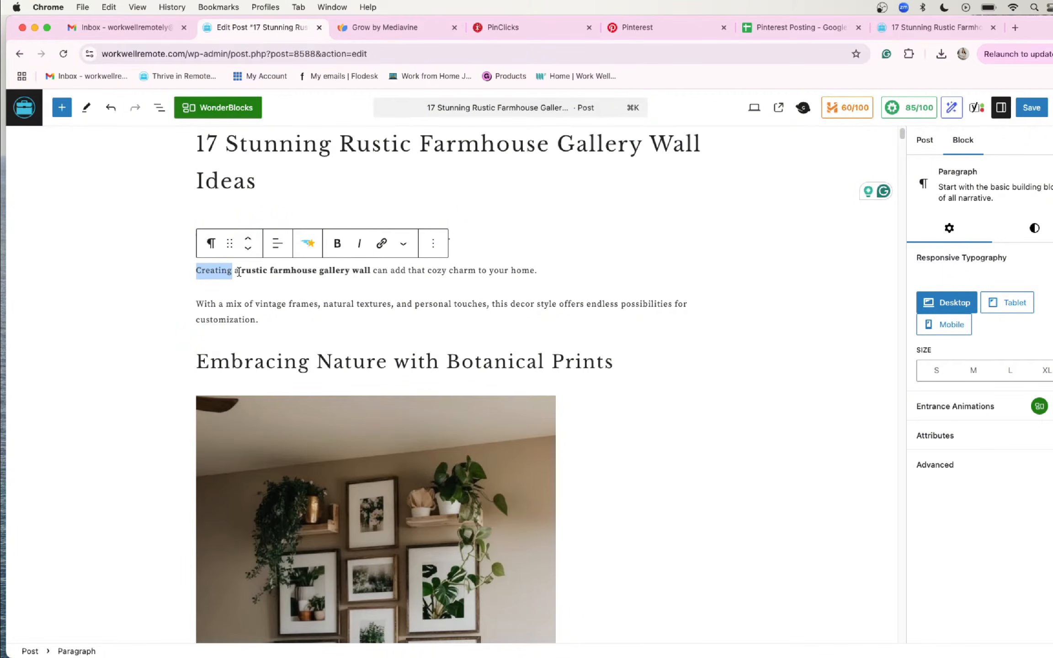
{"action": "scroll", "coordinate": [238, 272], "scroll_direction": "down", "scroll_amount": 1}
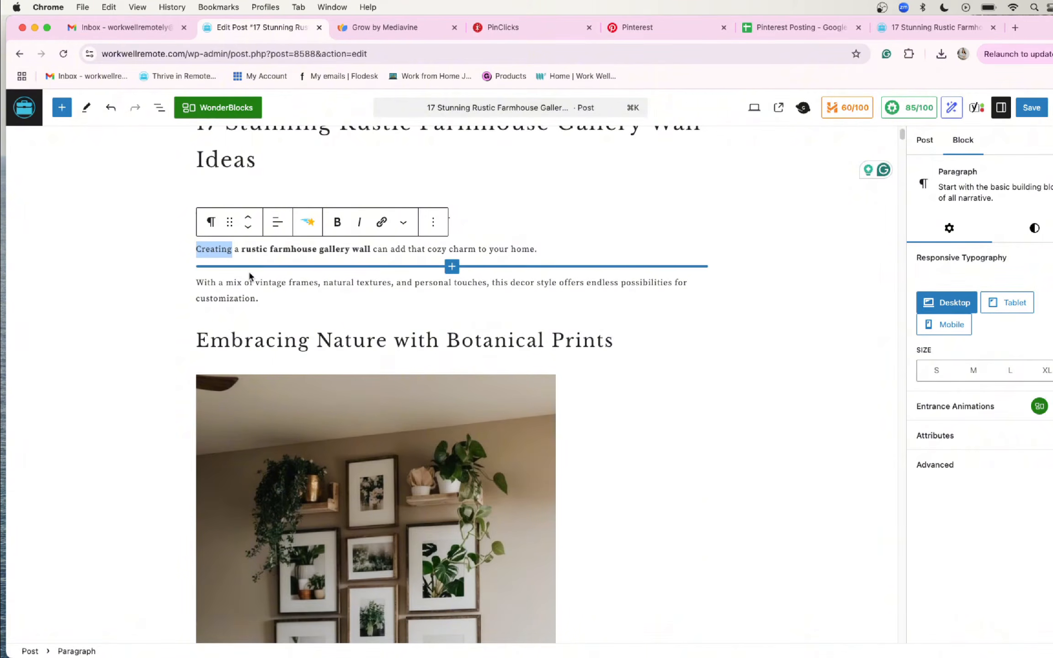
Reword the start of the second introductory paragraph to read "You can create a" before the bold phrase.
{"action": "left_click", "coordinate": [197, 249]}
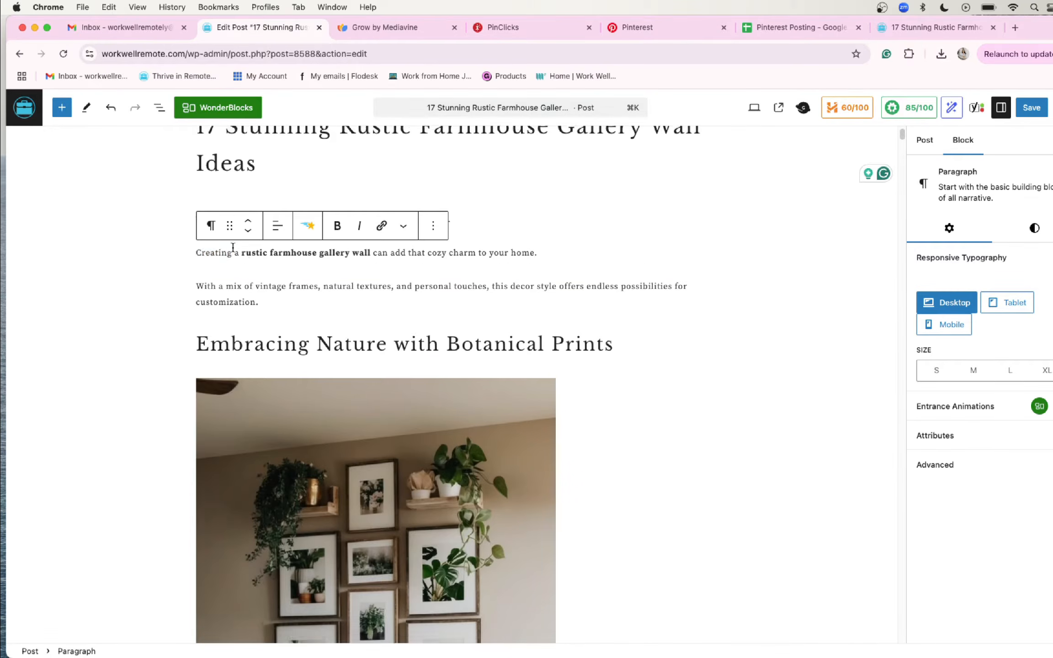
{"action": "scroll", "coordinate": [198, 261], "scroll_direction": "up", "scroll_amount": 1}
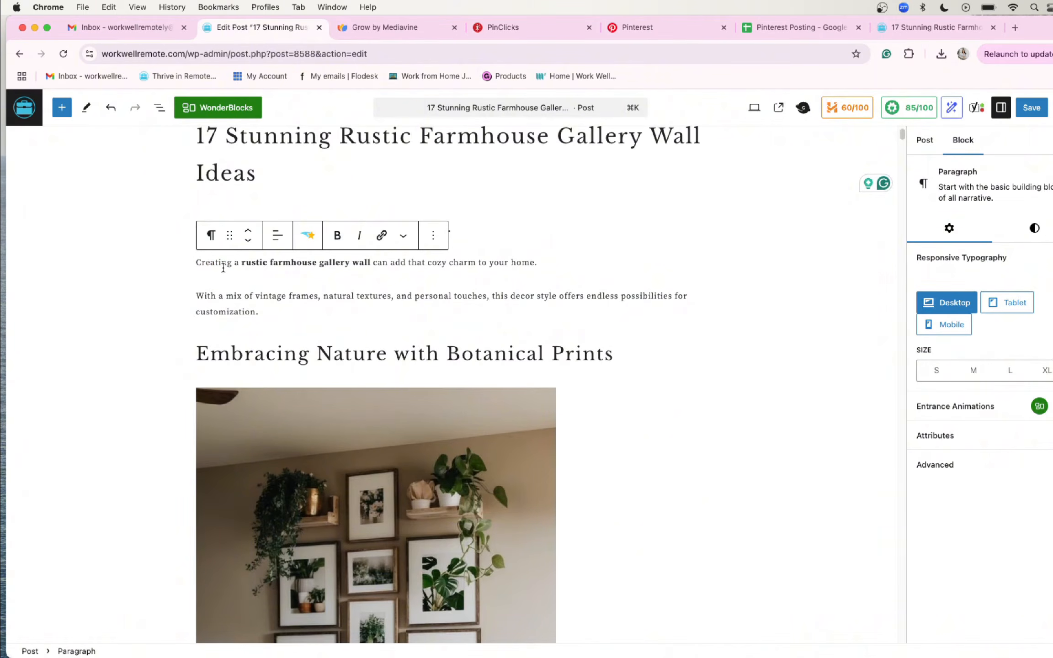
{"action": "type", "text": "You can"}
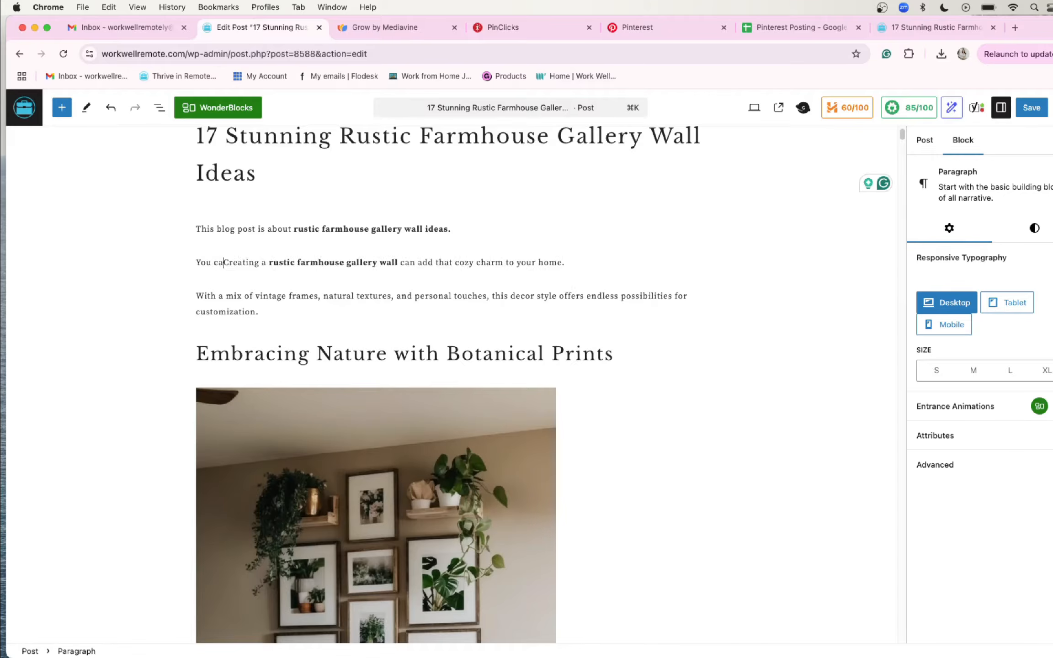
{"action": "key", "text": "Delete"}
{"action": "type", "text": "c"}
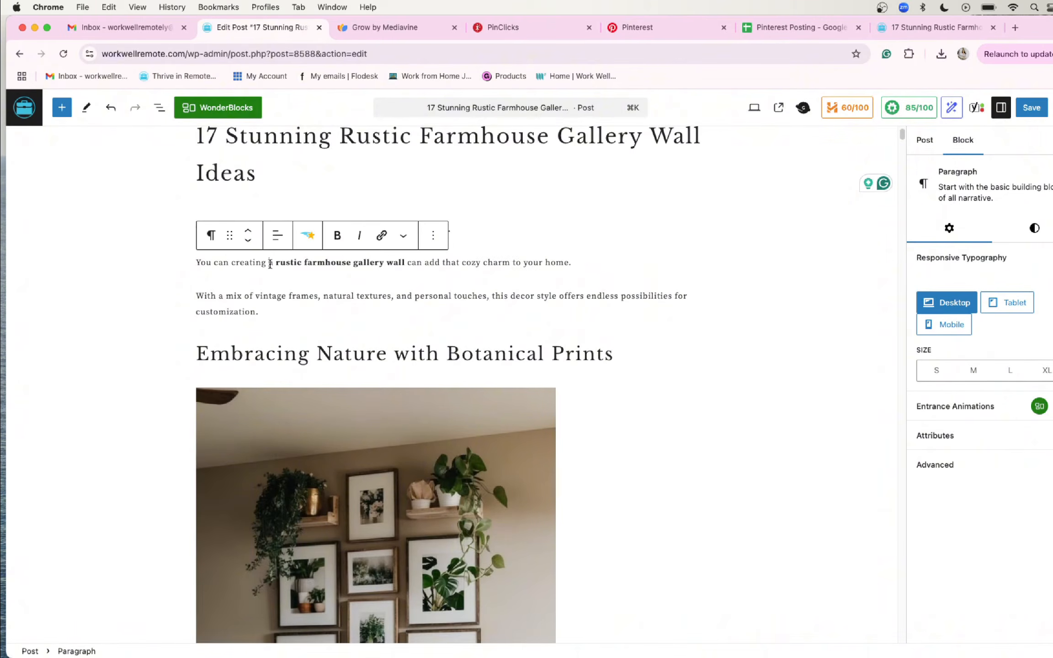
{"action": "left_click", "coordinate": [269, 264]}
{"action": "key", "text": "BackSpace"}
{"action": "key", "text": "BackSpace"}
{"action": "key", "text": "BackSpace"}
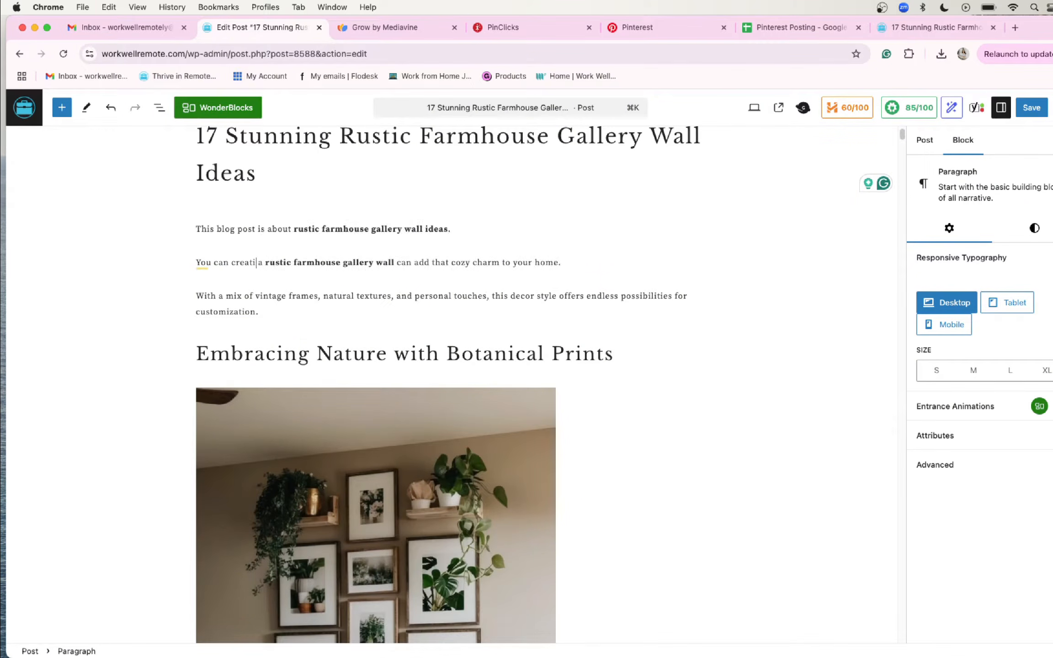
{"action": "type", "text": "e"}
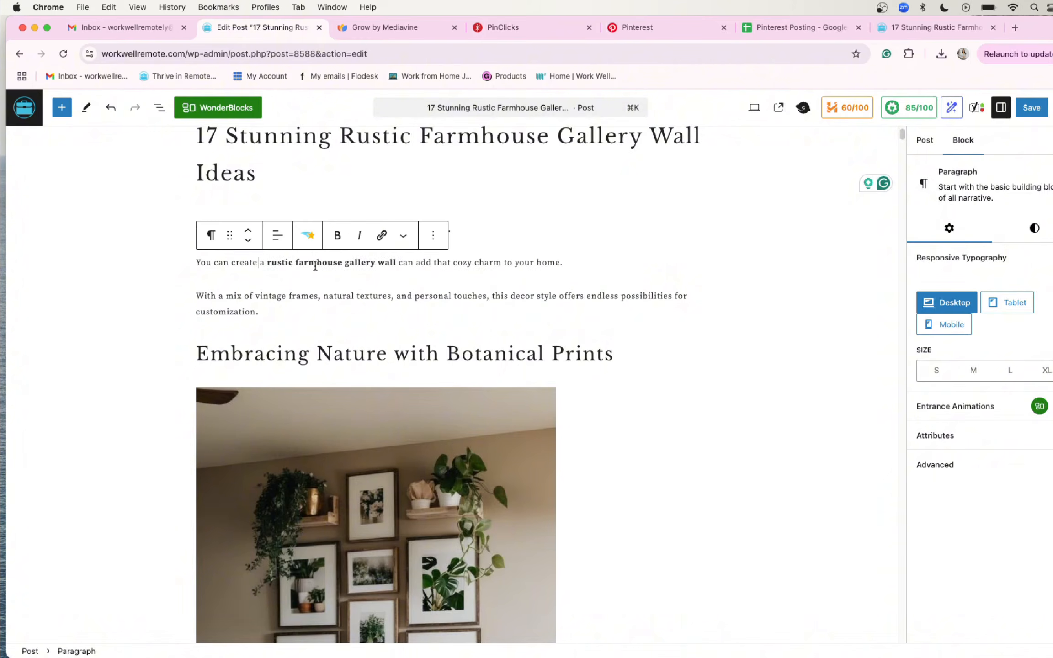
Change the wording after the second paragraph's bold phrase to "that can add a cozy charm to your home.".
{"action": "left_click_drag", "start_coordinate": [267, 263], "coordinate": [400, 263]}
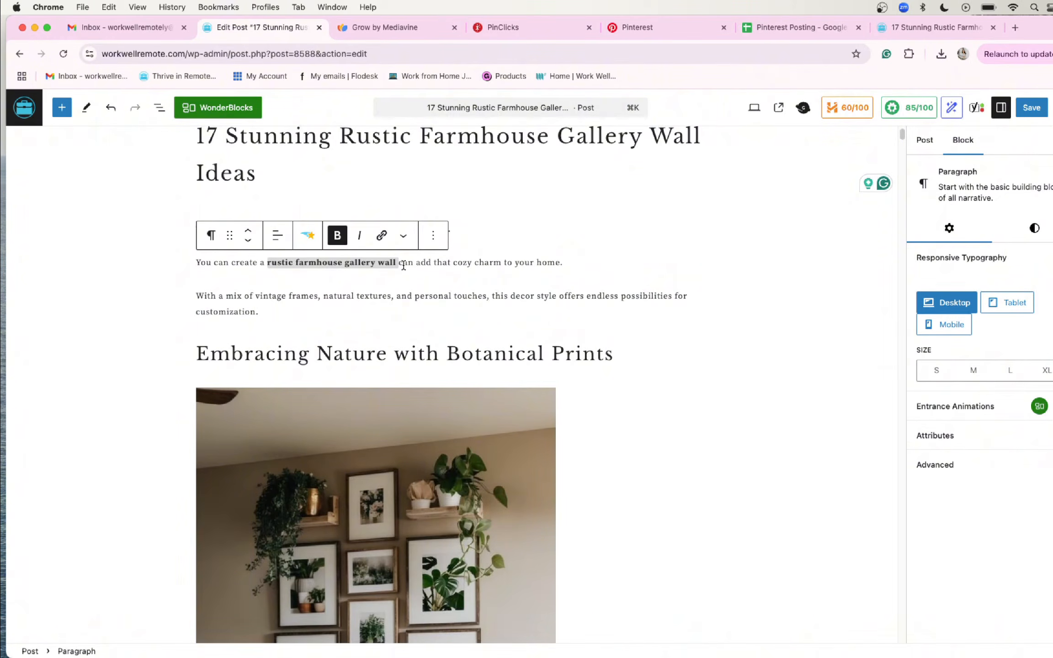
{"action": "left_click", "coordinate": [404, 264]}
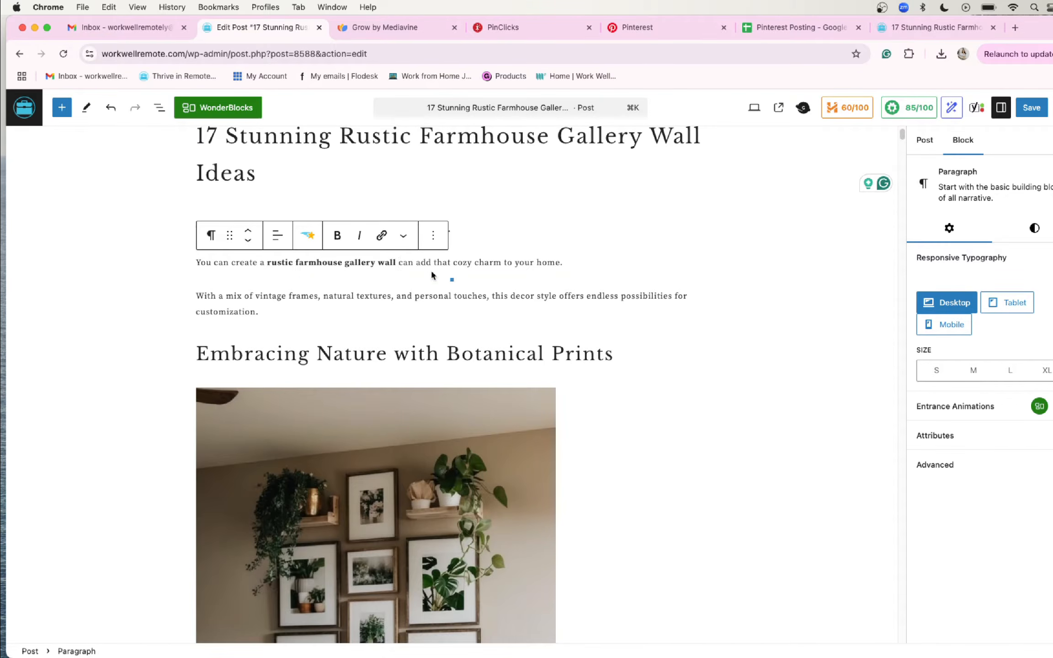
{"action": "type", "text": "that"}
{"action": "left_click_drag", "start_coordinate": [470, 263], "coordinate": [452, 264]}
{"action": "type", "text": "a"}
Replace "With a" at the start of the third introductory paragraph with "You can use a".
{"action": "left_click", "coordinate": [196, 296]}
{"action": "type", "text": "You can use a"}
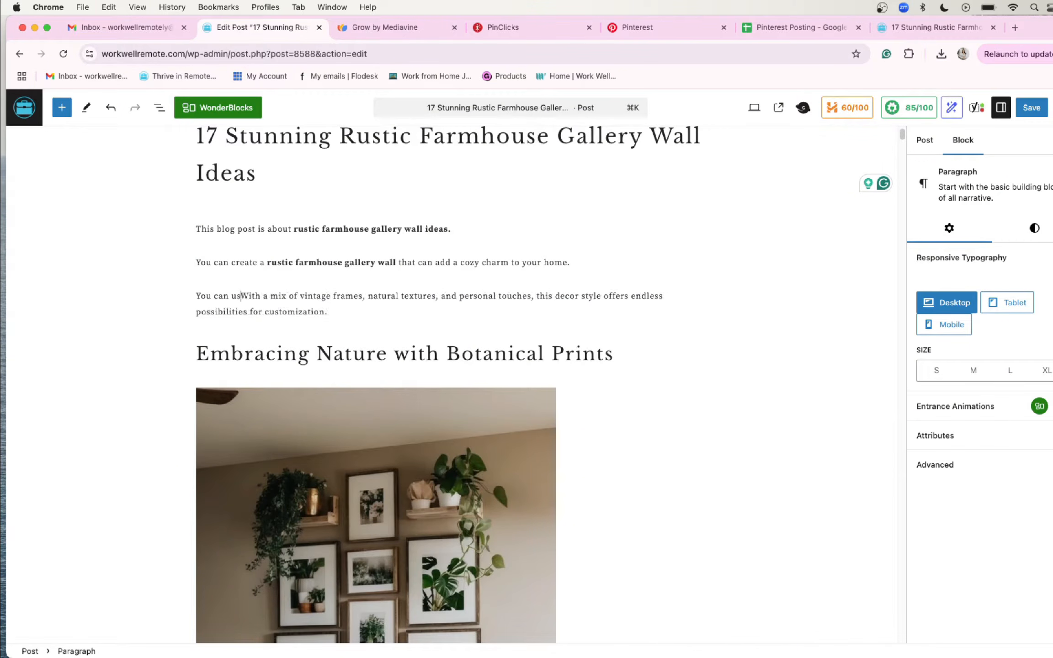
{"action": "key", "text": "Delete"}
{"action": "key", "text": "Delete"}
{"action": "key", "text": "Delete"}
{"action": "key", "text": "Delete"}
{"action": "key", "text": "Delete"}
{"action": "key", "text": "Delete"}
{"action": "key", "text": "Delete"}
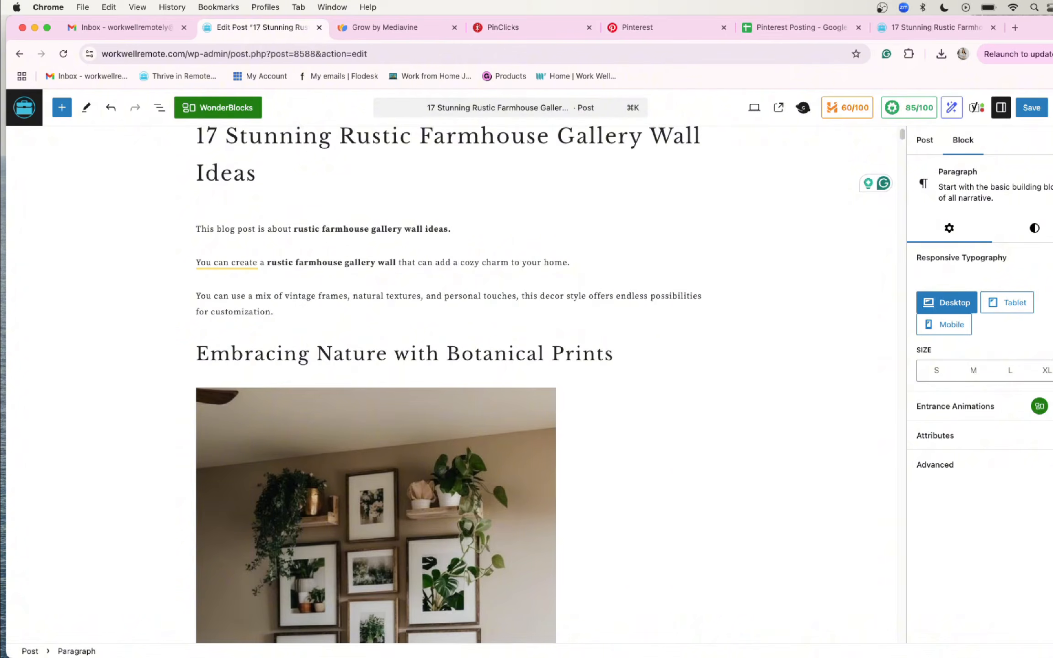
Replace everything after "vintage frames" in the third paragraph with "or personal touches that make your home feel more put together.".
{"action": "left_click_drag", "start_coordinate": [349, 296], "coordinate": [441, 296]}
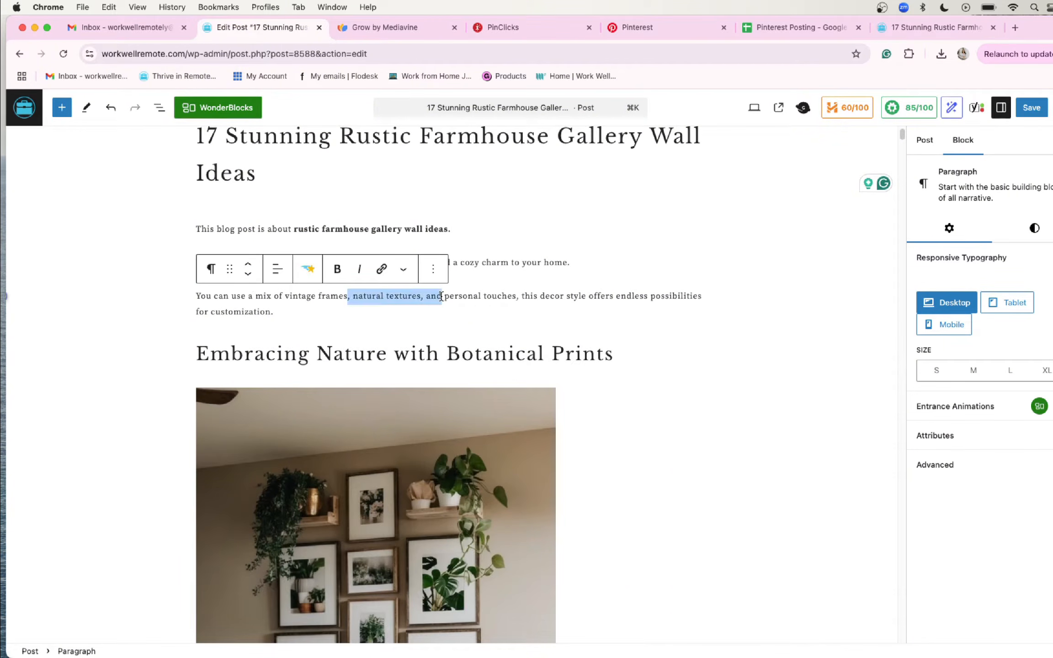
{"action": "type", "text": "o"}
{"action": "key", "text": "BackSpace"}
{"action": "type", "text": "or personal touches that"}
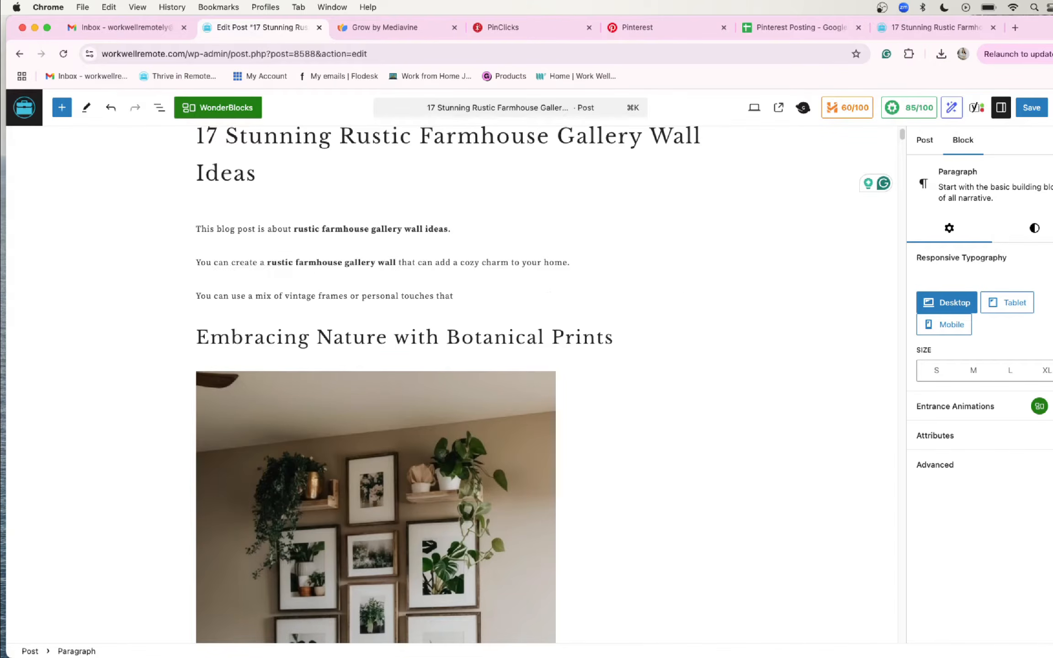
{"action": "type", "text": "make your home feel more put together."}
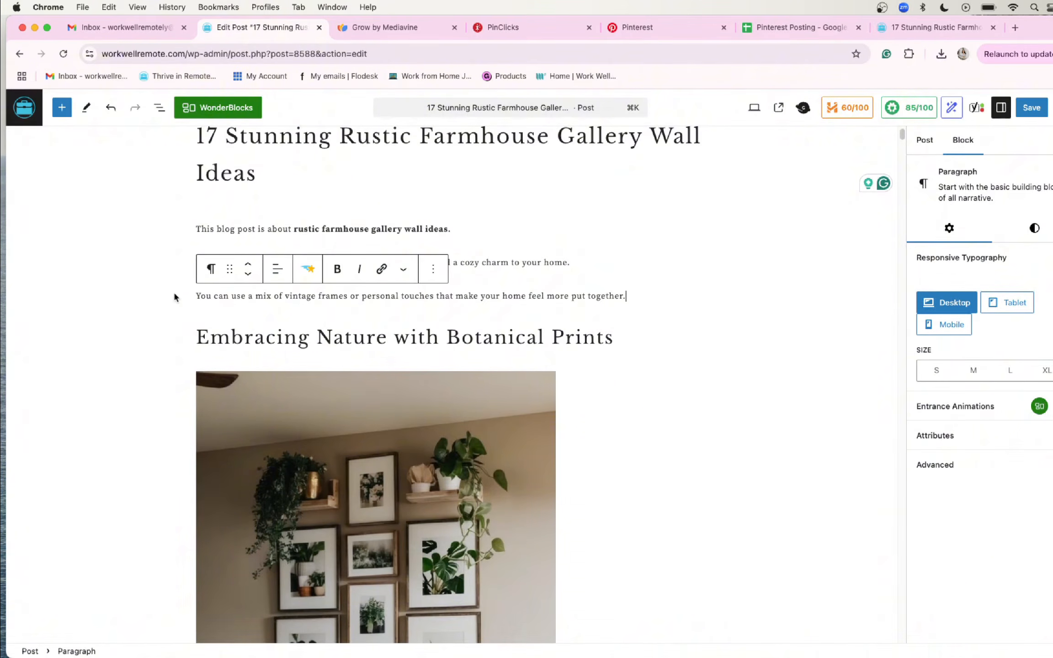
Add a fourth introductory paragraph reading "This article will show you some great inspiration to help you create a gorgeous gallery wall.".
{"action": "left_click", "coordinate": [200, 296]}
{"action": "left_click", "coordinate": [512, 262]}
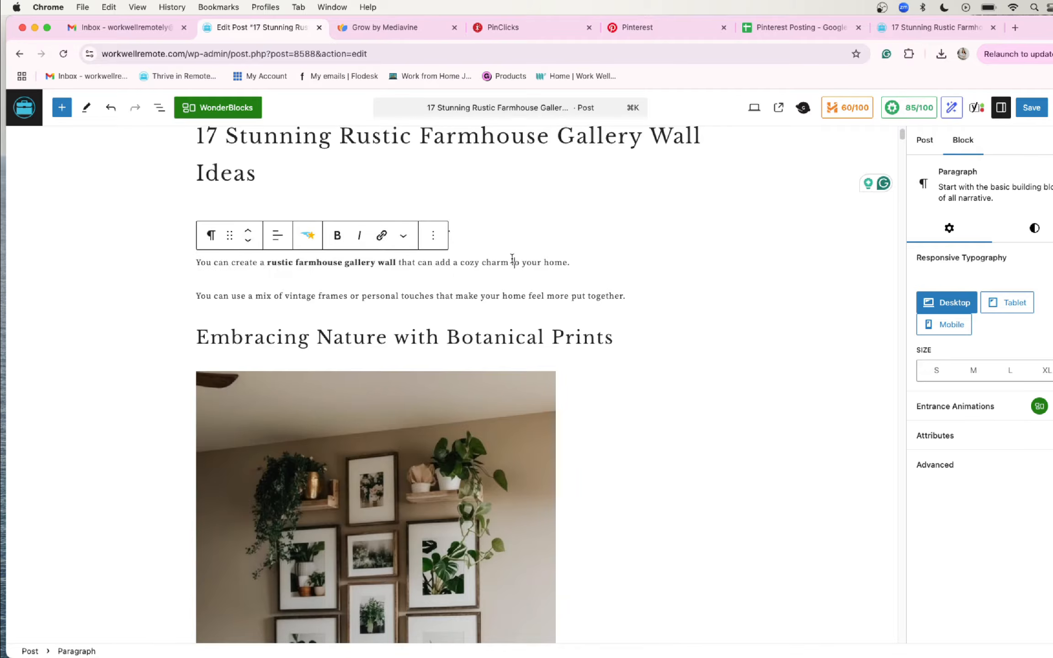
{"action": "left_click", "coordinate": [194, 296]}
{"action": "key", "text": "Return"}
{"action": "type", "text": "This"}
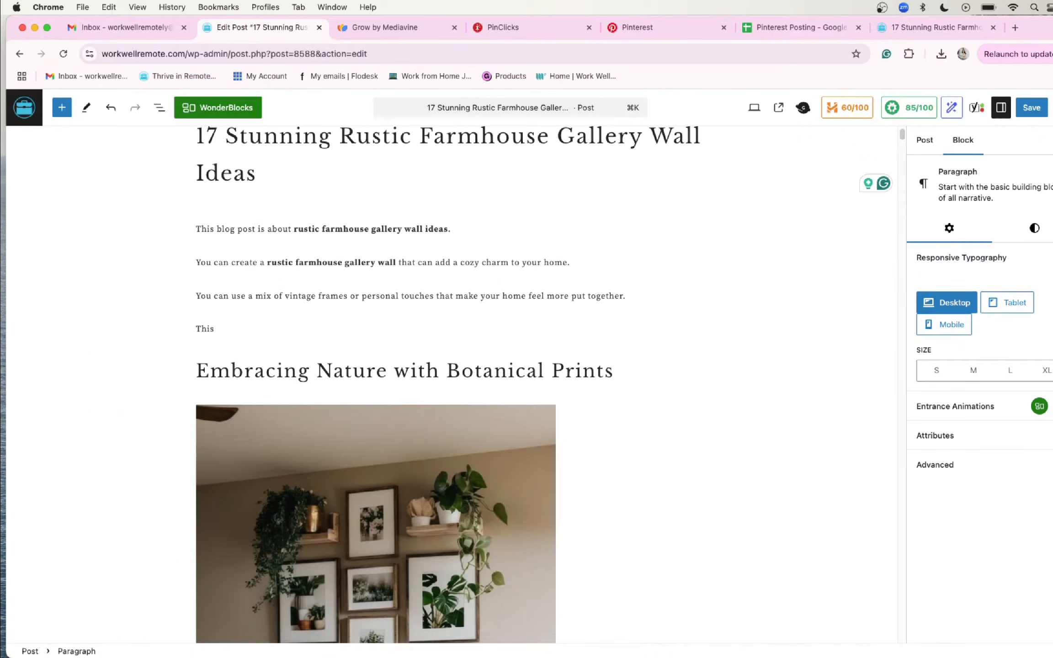
{"action": "type", "text": " article will lis"}
{"action": "type", "text": "t"}
{"action": "key", "text": "BackSpace"}
{"action": "key", "text": "BackSpace"}
{"action": "type", "text": "show you some great i"}
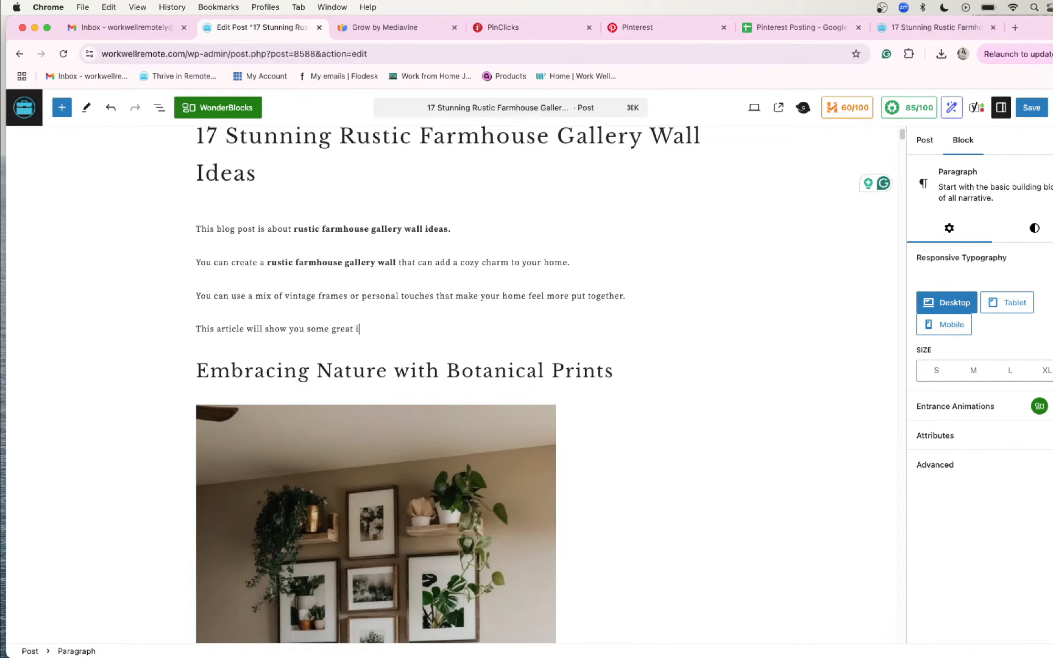
{"action": "type", "text": "nspiration to help you create a gorge"}
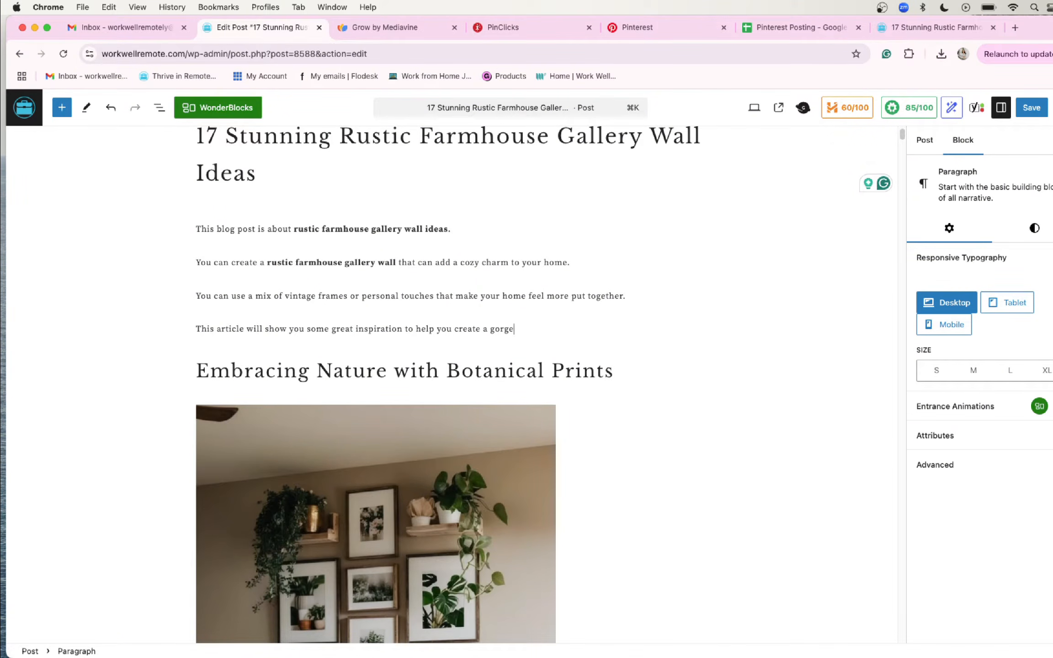
{"action": "type", "text": "ous gallery wall."}
Copy the bold phrase "rustic farmhouse gallery wall ideas" from the first paragraph into a new block below the introduction and convert it to a heading.
{"action": "key", "text": "Return"}
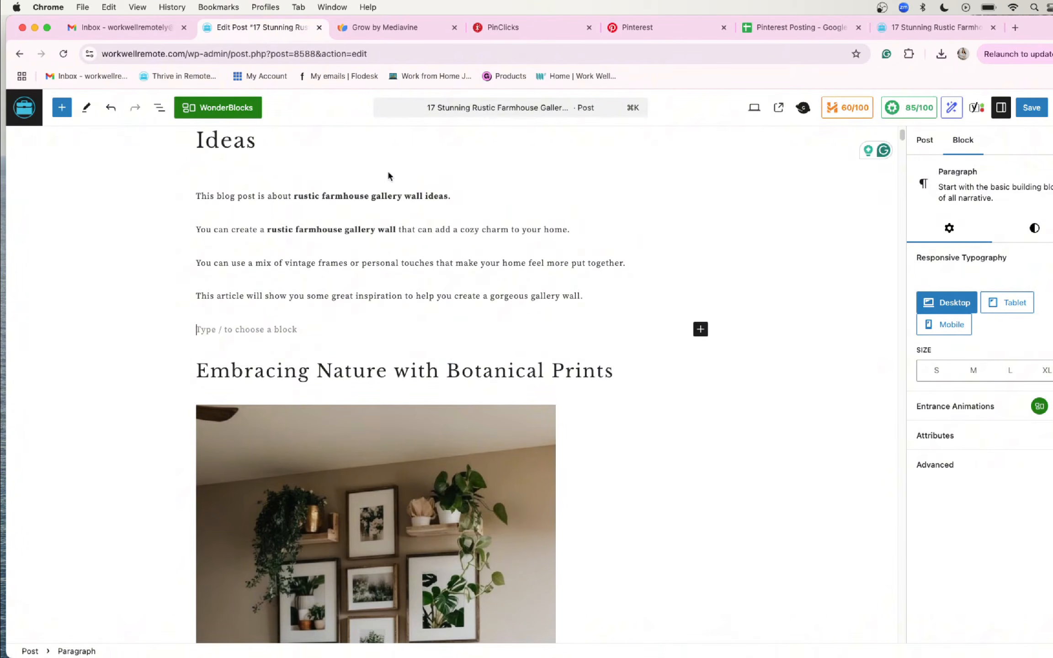
{"action": "left_click_drag", "start_coordinate": [295, 196], "coordinate": [447, 197]}
{"action": "key", "text": "super+c"}
{"action": "left_click", "coordinate": [210, 329]}
{"action": "key", "text": "super+v"}
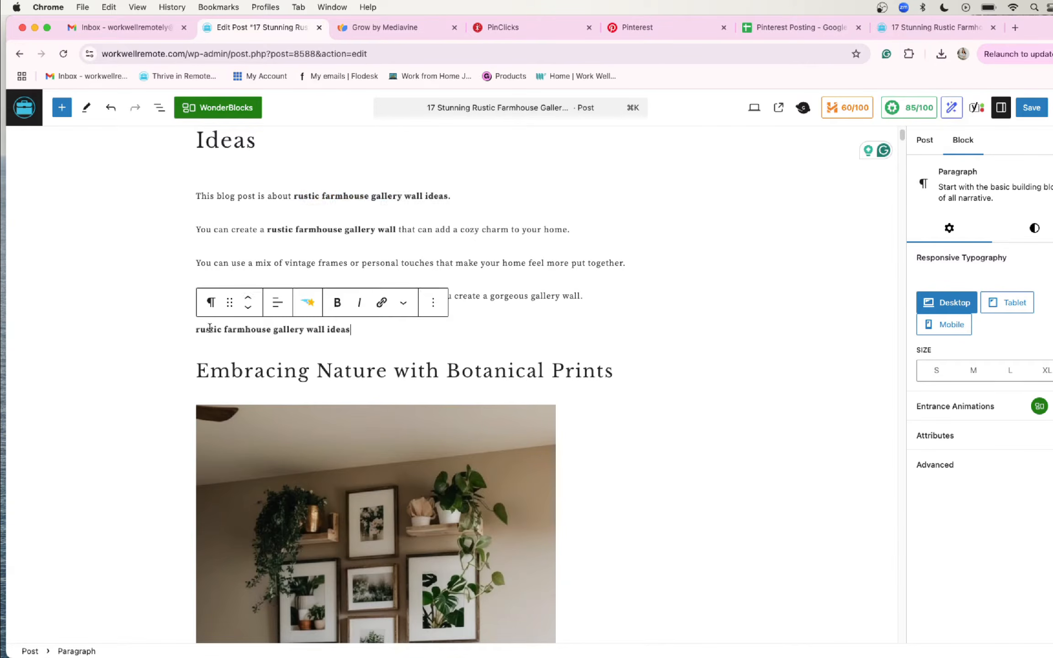
{"action": "left_click", "coordinate": [211, 302]}
{"action": "left_click", "coordinate": [282, 357]}
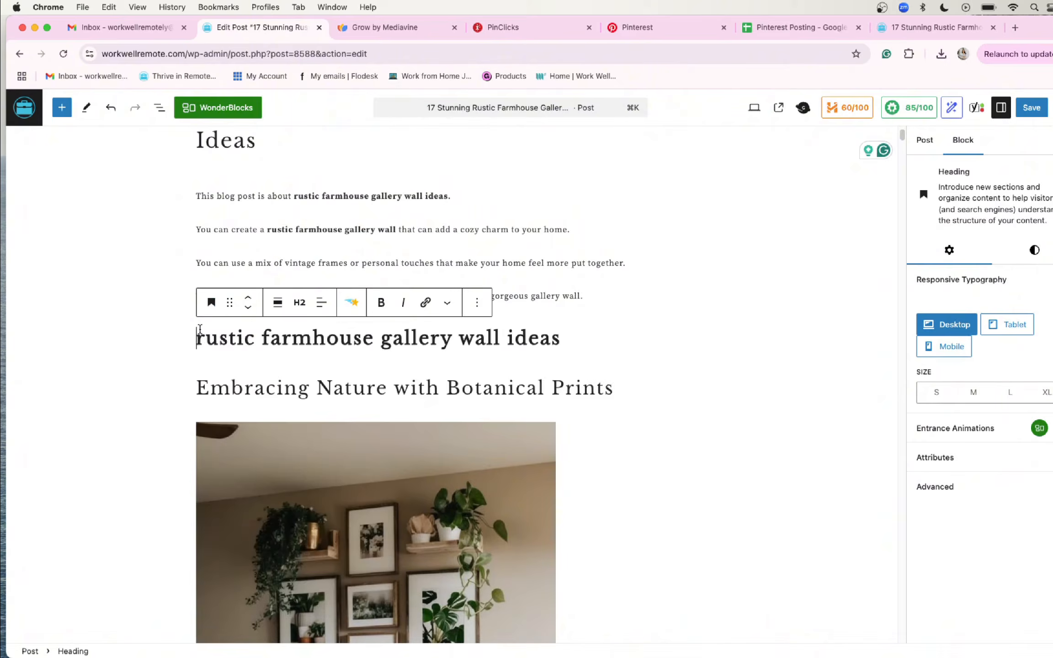
Remove the bold from the new heading and capitalize it as "Rustic Farmhouse Gallery Wall Ideas".
{"action": "left_click_drag", "start_coordinate": [565, 340], "coordinate": [203, 339]}
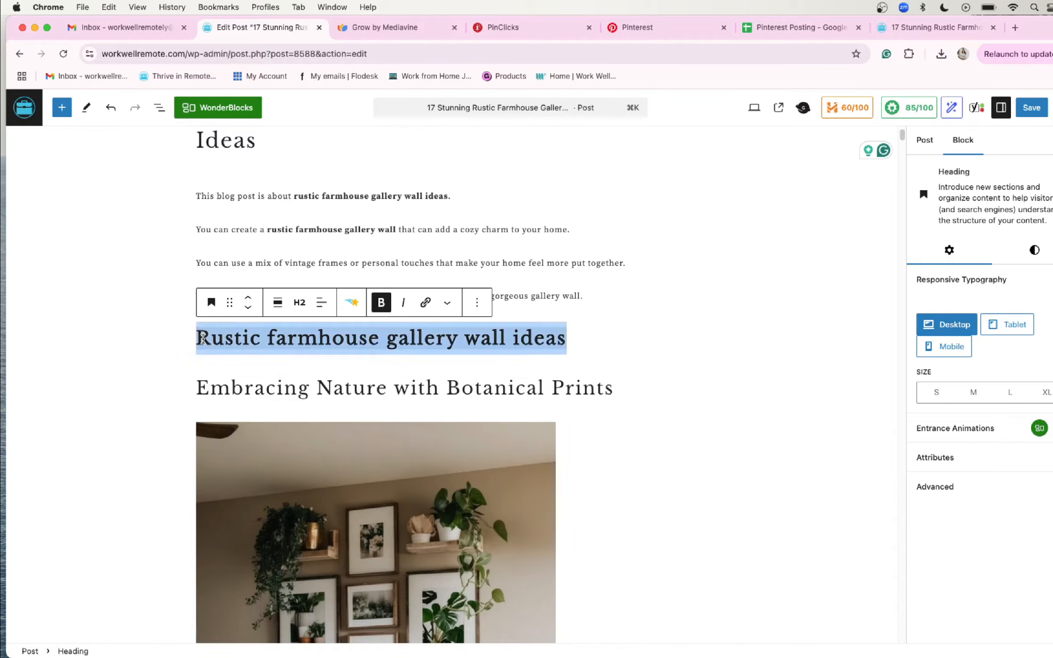
{"action": "key", "text": "super+b"}
{"action": "left_click", "coordinate": [275, 339]}
{"action": "key", "text": "BackSpace"}
{"action": "type", "text": "F"}
{"action": "left_click", "coordinate": [403, 339]}
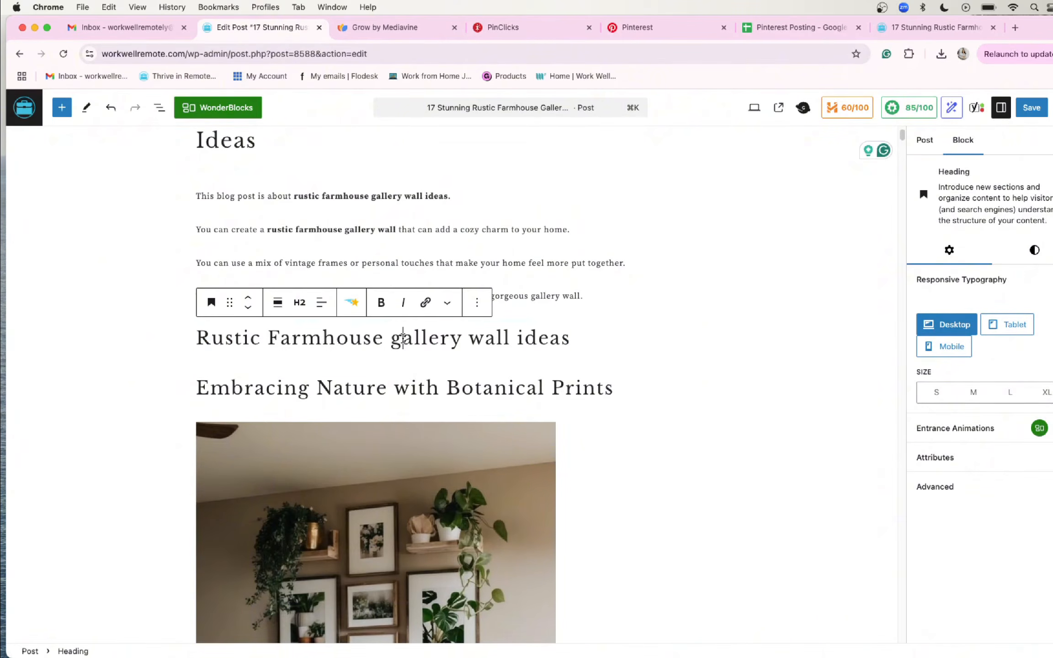
{"action": "key", "text": "BackSpace"}
{"action": "type", "text": "G"}
{"action": "left_click", "coordinate": [487, 339]}
{"action": "key", "text": "BackSpace"}
{"action": "type", "text": "W"}
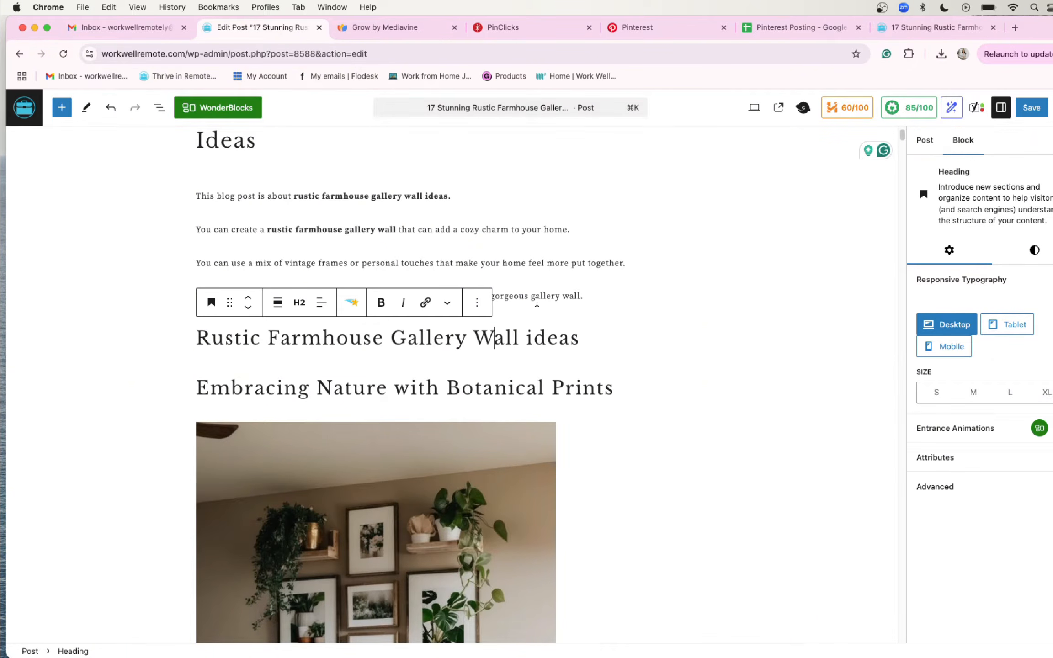
{"action": "left_click", "coordinate": [533, 339]}
{"action": "key", "text": "BackSpace"}
{"action": "type", "text": "I"}
{"action": "left_click", "coordinate": [586, 339]}
Copy the post's opening sentence below the new heading and reword it to "This article is all about rustic farmhouse gallery wall ideas.".
{"action": "key", "text": "Return"}
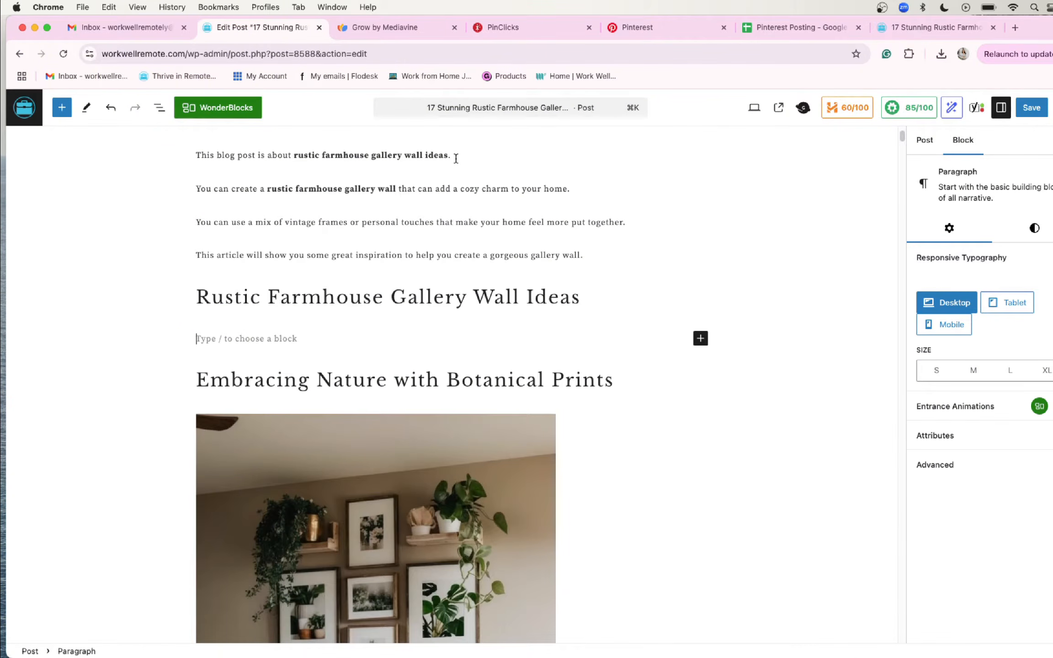
{"action": "triple_click", "coordinate": [455, 159]}
{"action": "key", "text": "super+c"}
{"action": "left_click", "coordinate": [253, 338]}
{"action": "key", "text": "super+v"}
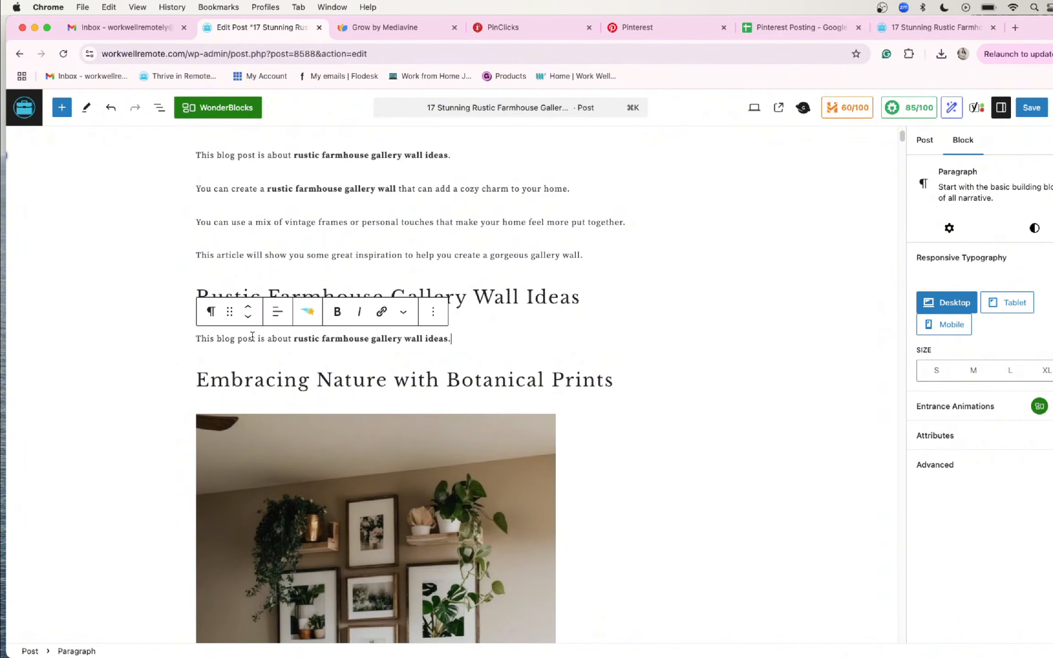
{"action": "left_click_drag", "start_coordinate": [255, 338], "coordinate": [217, 341]}
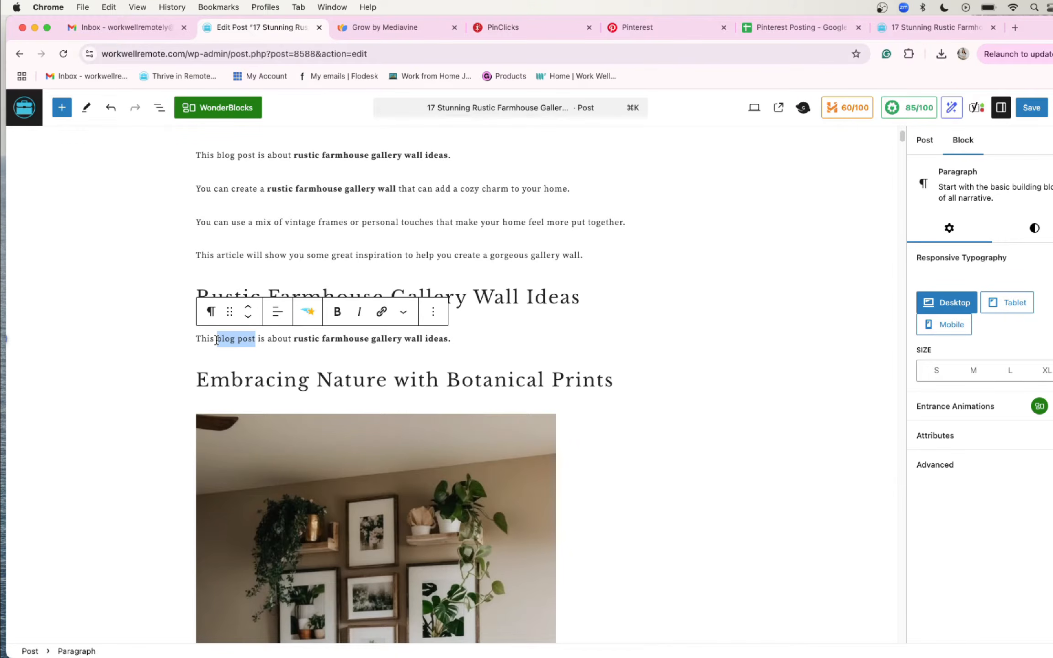
{"action": "type", "text": "article"}
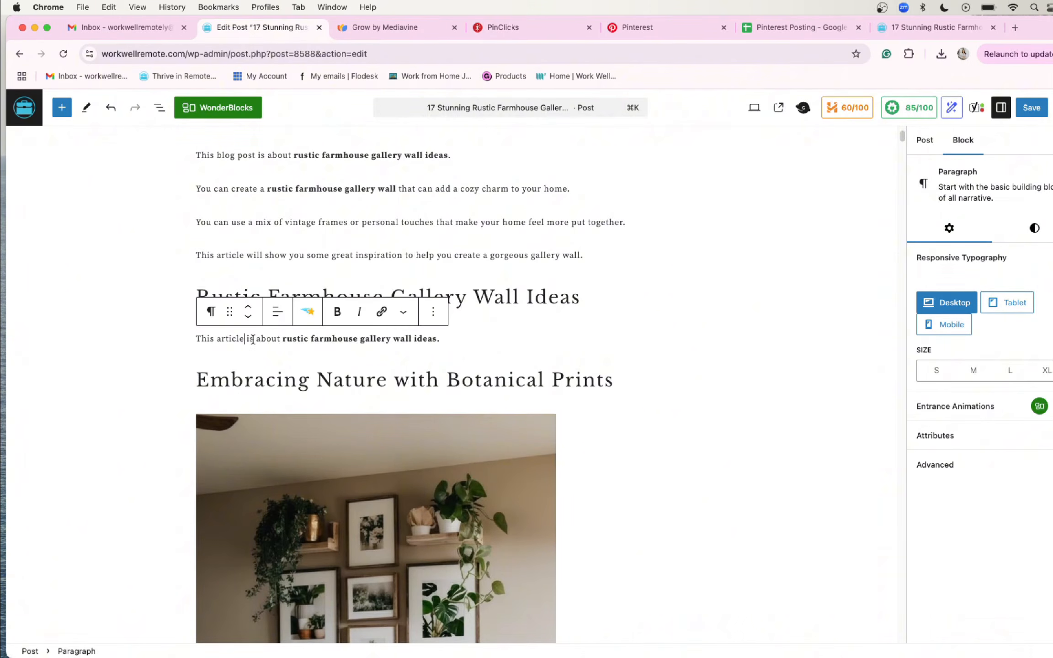
{"action": "left_click", "coordinate": [255, 339]}
{"action": "type", "text": "all"}
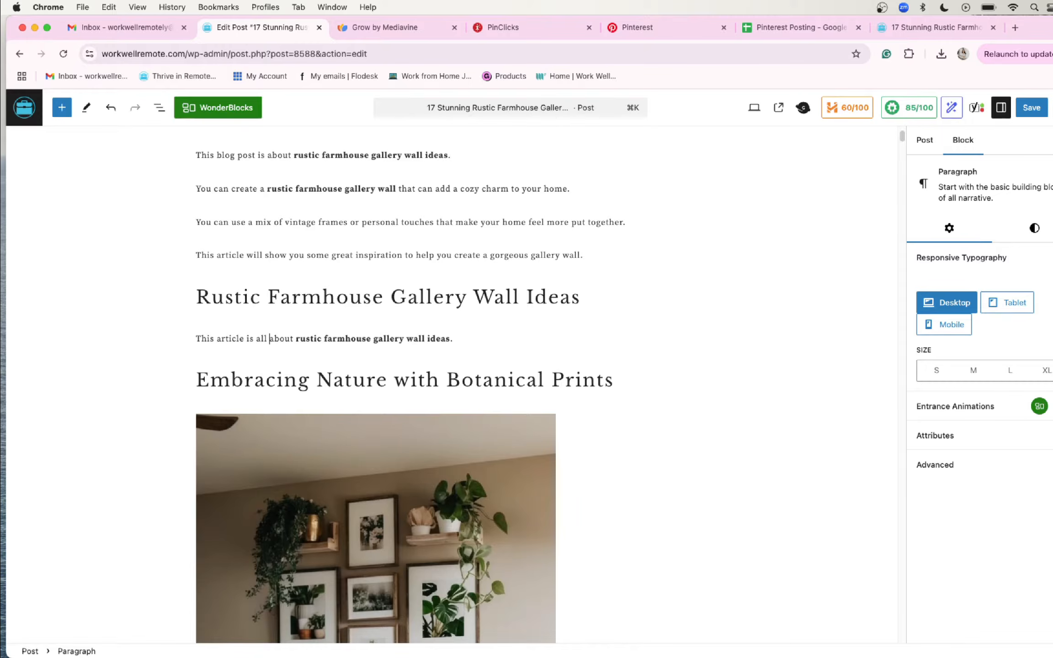
{"action": "left_click", "coordinate": [422, 339]}
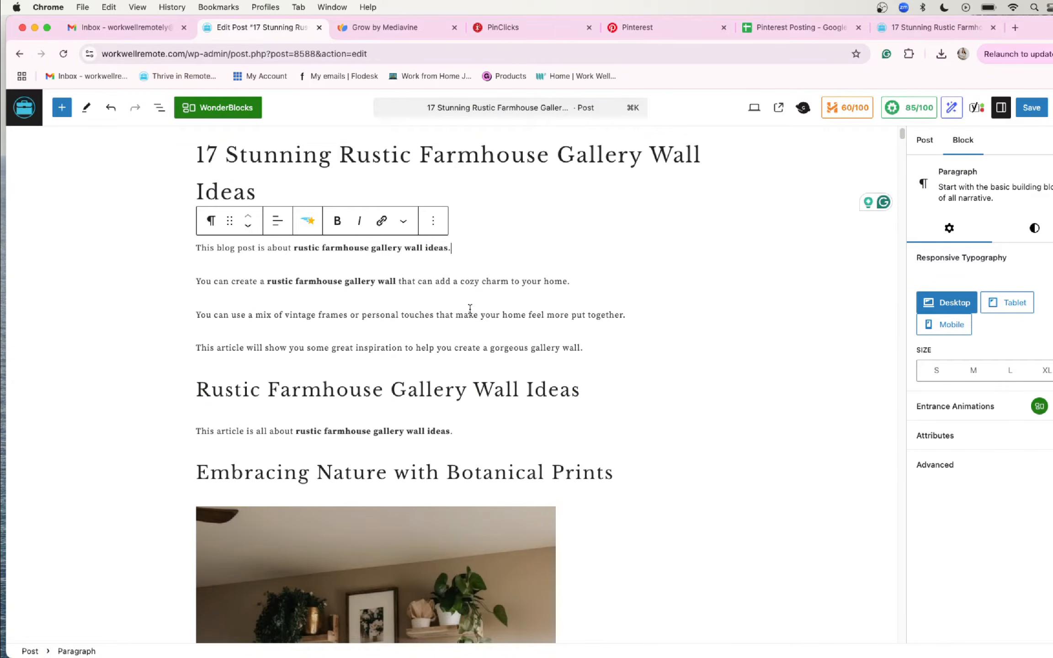
Change the heading "Embracing Nature with Botanical Prints" to "Use Plant Prints".
{"action": "scroll", "coordinate": [358, 283], "scroll_direction": "down", "scroll_amount": 2}
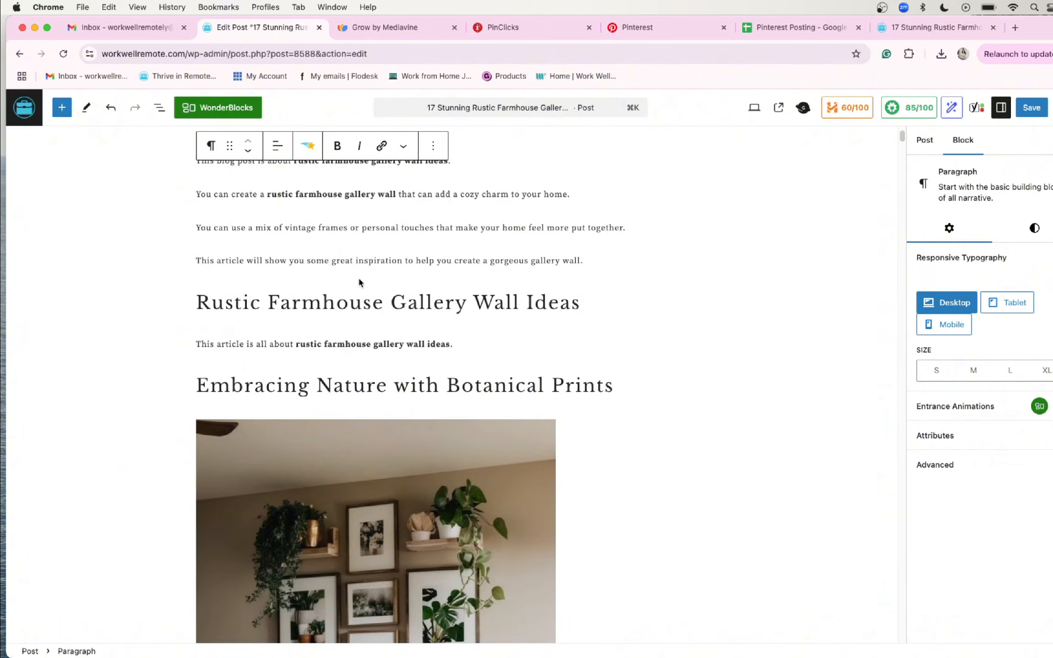
{"action": "scroll", "coordinate": [359, 282], "scroll_direction": "down", "scroll_amount": 2}
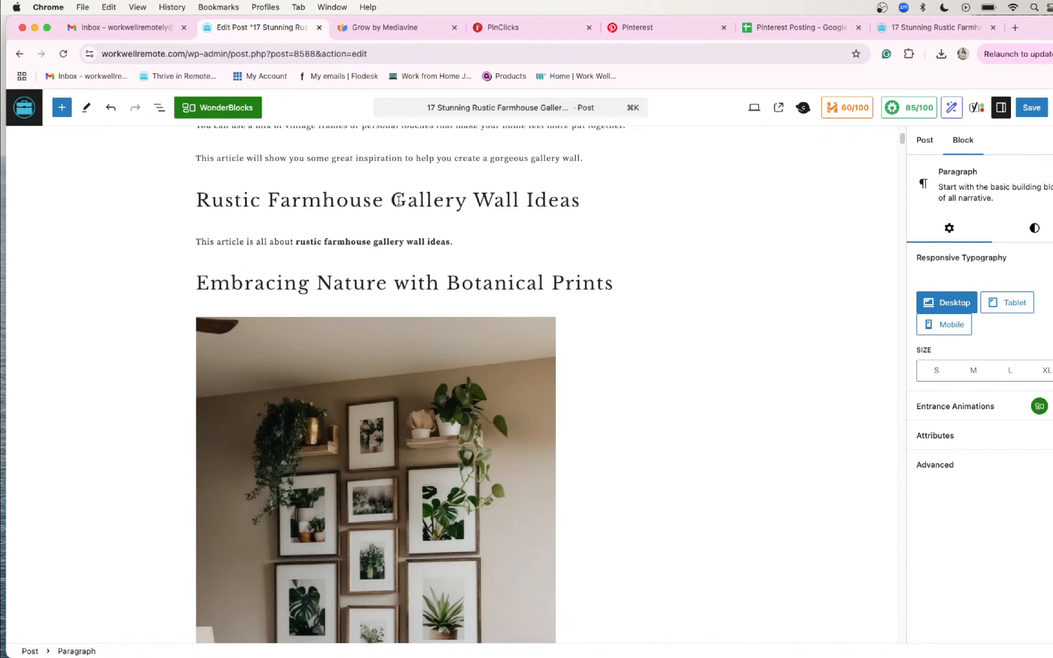
{"action": "scroll", "coordinate": [399, 201], "scroll_direction": "down", "scroll_amount": 3}
{"action": "left_click", "coordinate": [366, 172]}
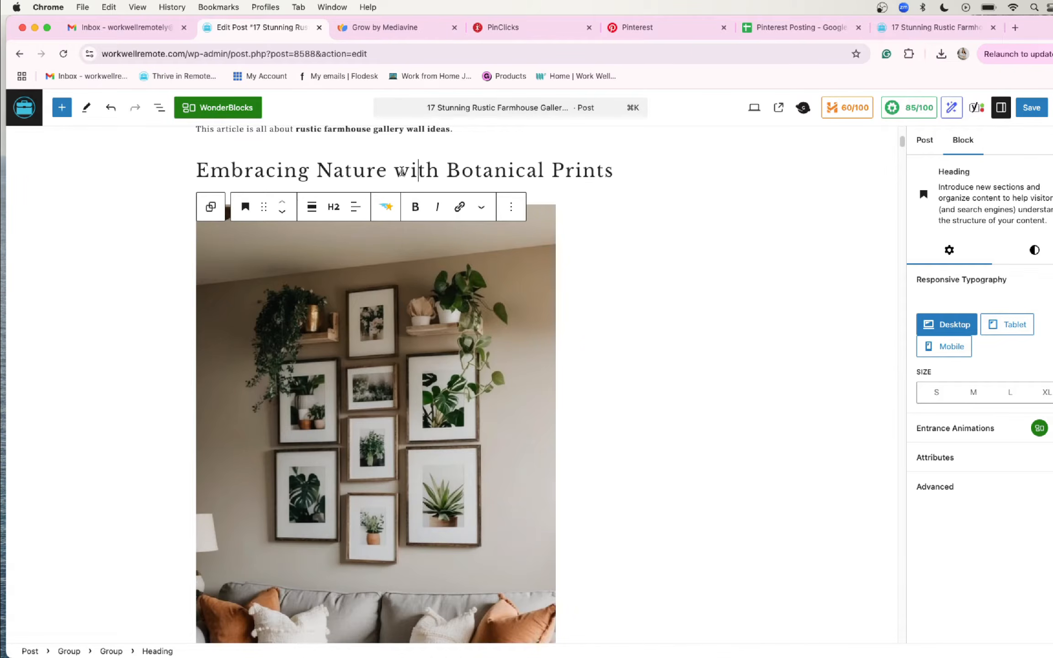
{"action": "left_click", "coordinate": [422, 172]}
{"action": "left_click", "coordinate": [439, 172]}
{"action": "left_click_drag", "start_coordinate": [546, 172], "coordinate": [196, 172]}
{"action": "type", "text": "Use "}
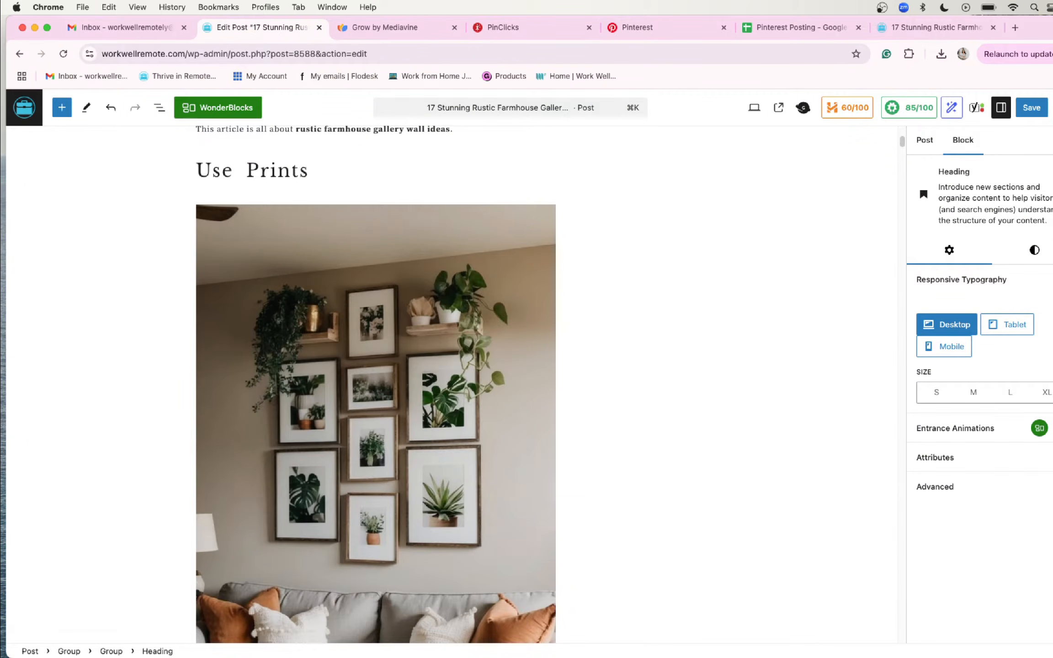
{"action": "type", "text": "Plant"}
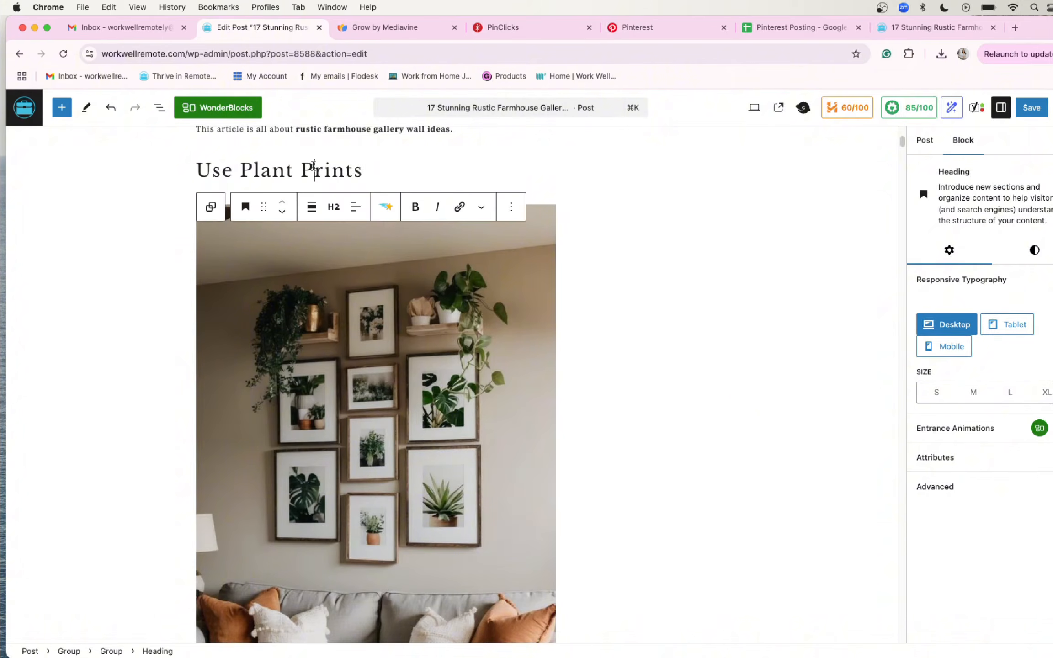
Delete the four botanical prints paragraphs between the product display and the "Creating a Family Photo Timeline" heading.
{"action": "scroll", "coordinate": [386, 219], "scroll_direction": "down", "scroll_amount": 15}
{"action": "scroll", "coordinate": [387, 233], "scroll_direction": "up", "scroll_amount": 3}
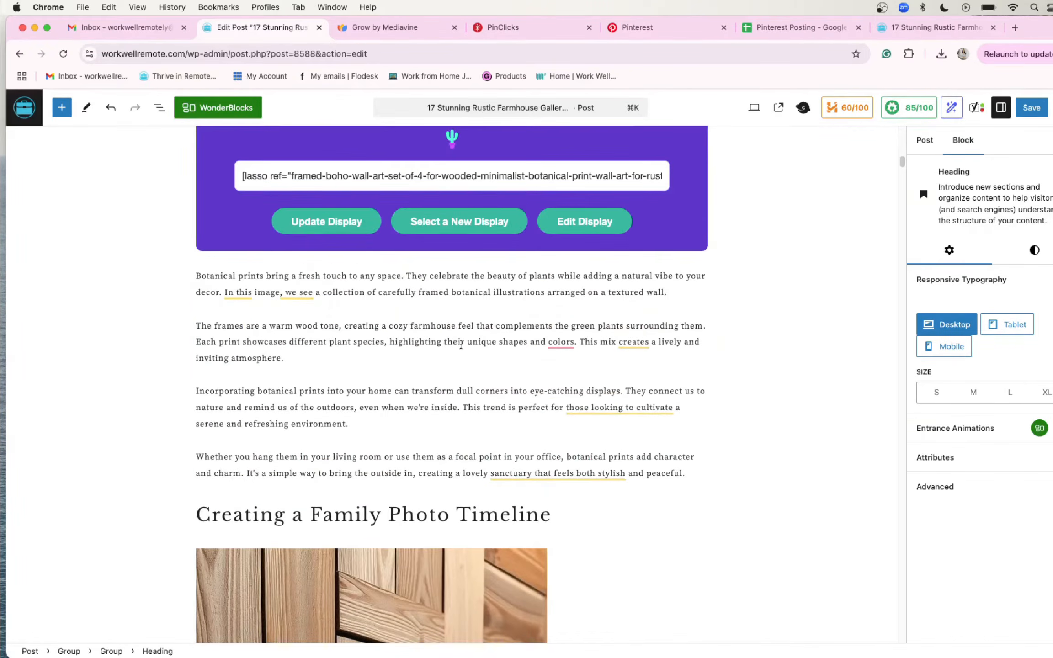
{"action": "left_click", "coordinate": [460, 345]}
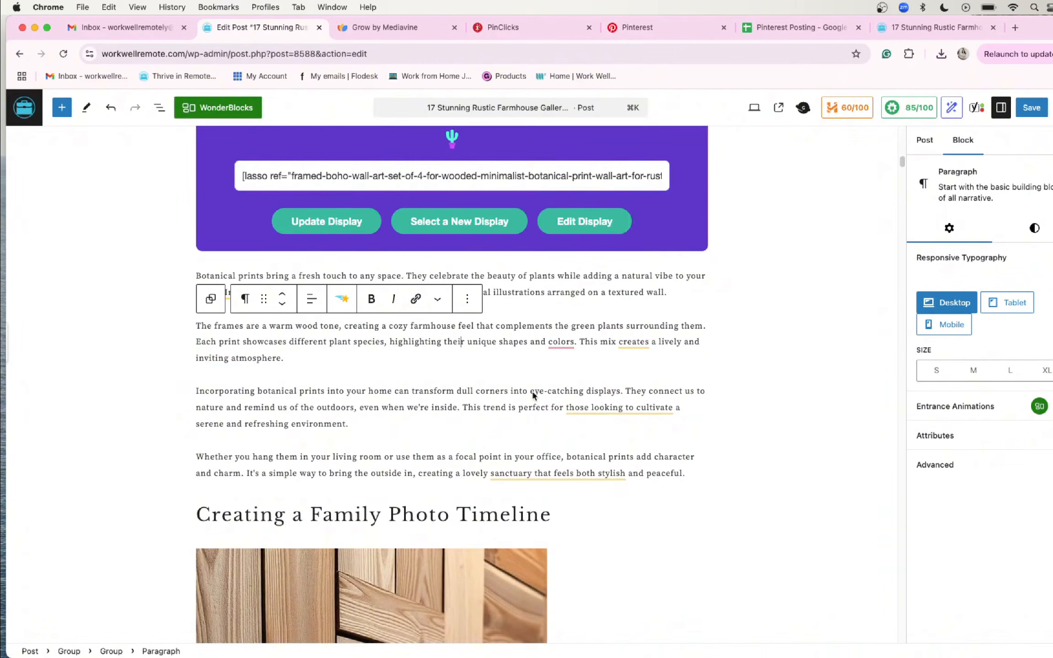
{"action": "left_click_drag", "start_coordinate": [686, 476], "coordinate": [195, 283]}
{"action": "key", "text": "BackSpace"}
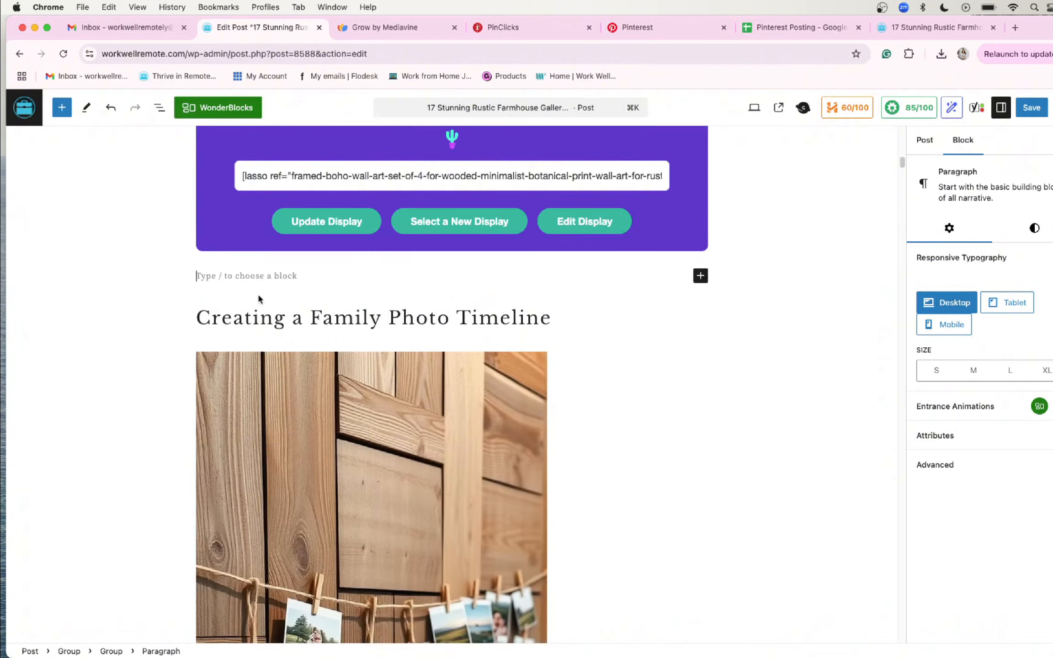
Write below the product display "You can decorate your living room gallery wall in a rustic farmhouse way by adding simple plant prints.".
{"action": "scroll", "coordinate": [467, 611], "scroll_direction": "up", "scroll_amount": 8}
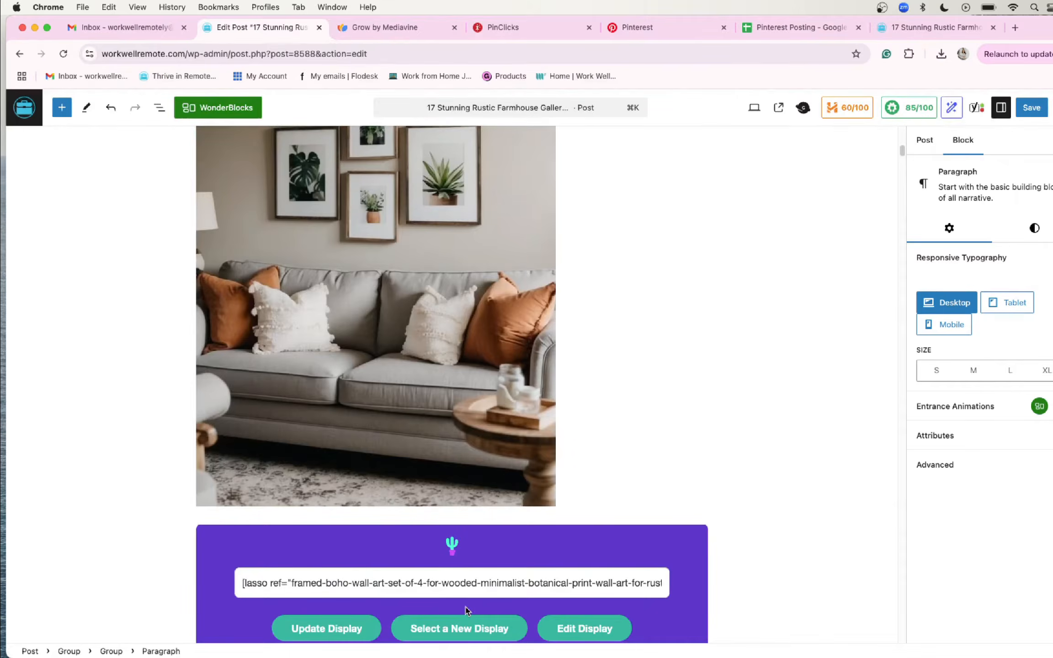
{"action": "scroll", "coordinate": [466, 610], "scroll_direction": "down", "scroll_amount": 2}
{"action": "scroll", "coordinate": [534, 468], "scroll_direction": "up", "scroll_amount": 1}
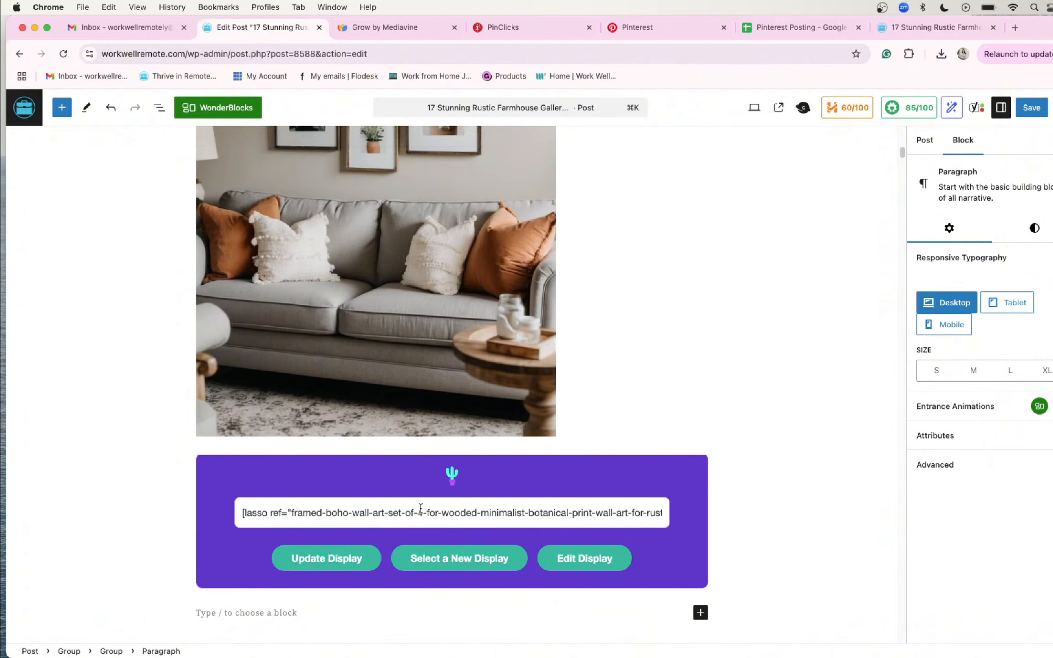
{"action": "scroll", "coordinate": [514, 505], "scroll_direction": "up", "scroll_amount": 5}
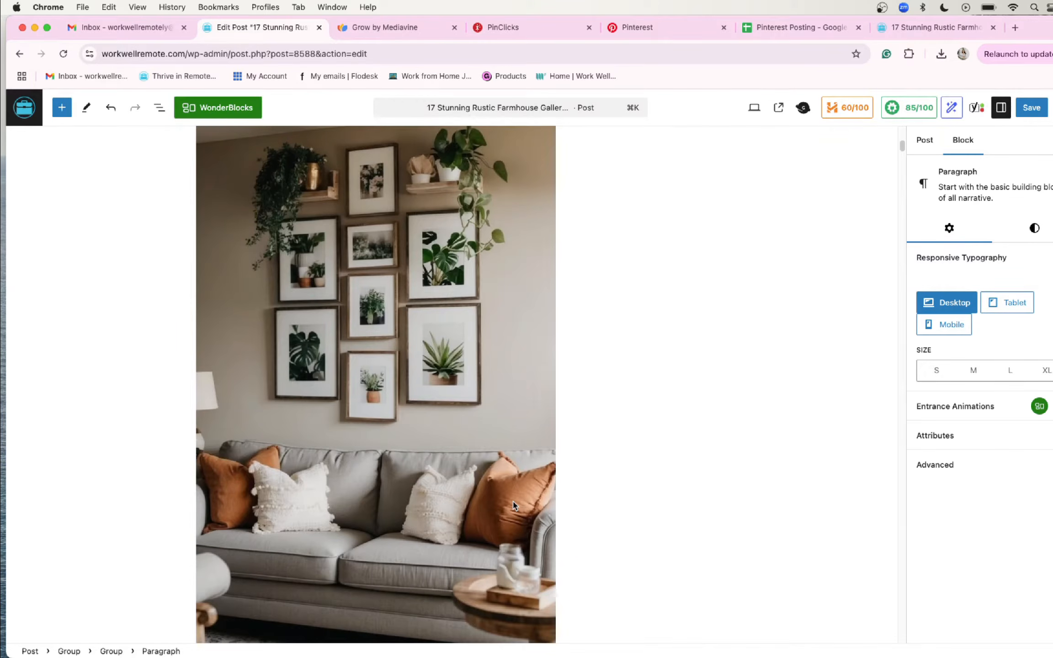
{"action": "scroll", "coordinate": [380, 361], "scroll_direction": "up", "scroll_amount": 1}
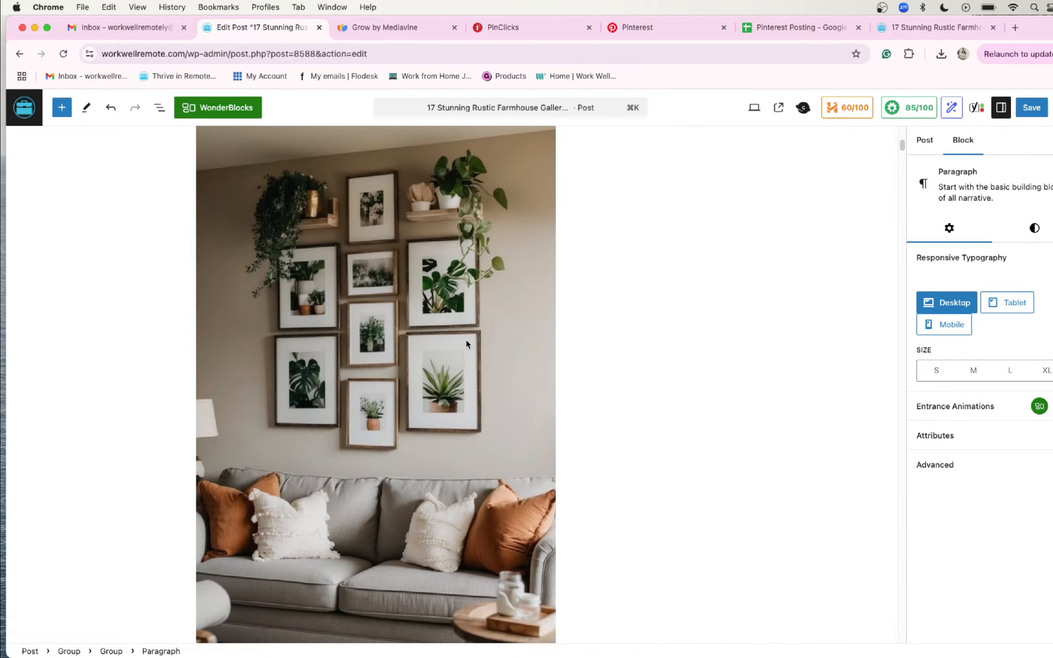
{"action": "scroll", "coordinate": [465, 345], "scroll_direction": "down", "scroll_amount": 1}
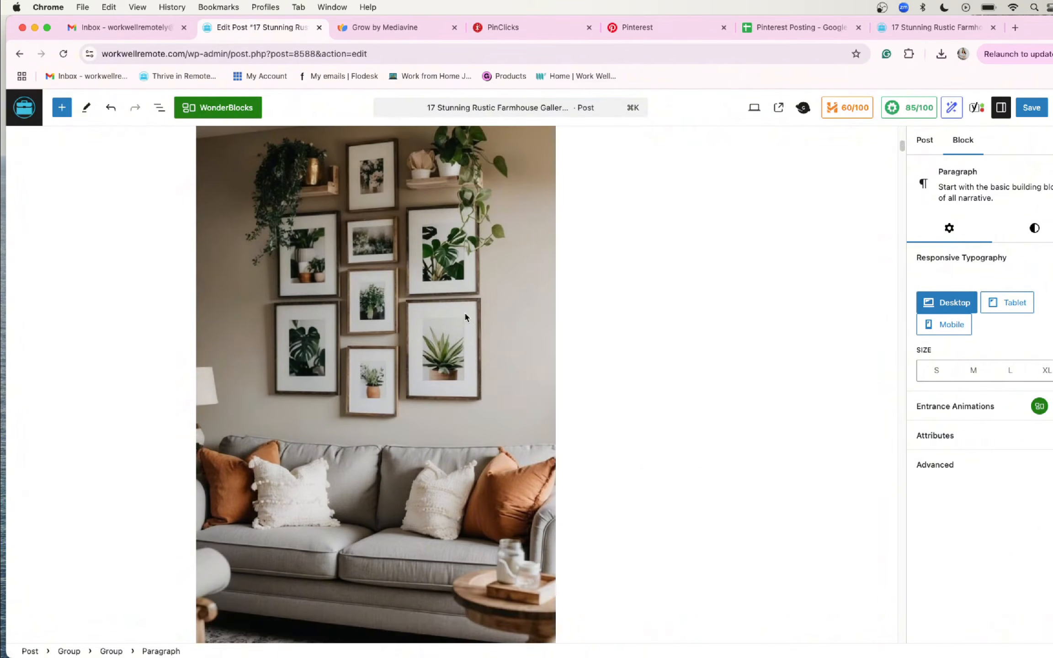
{"action": "type", "text": "You"}
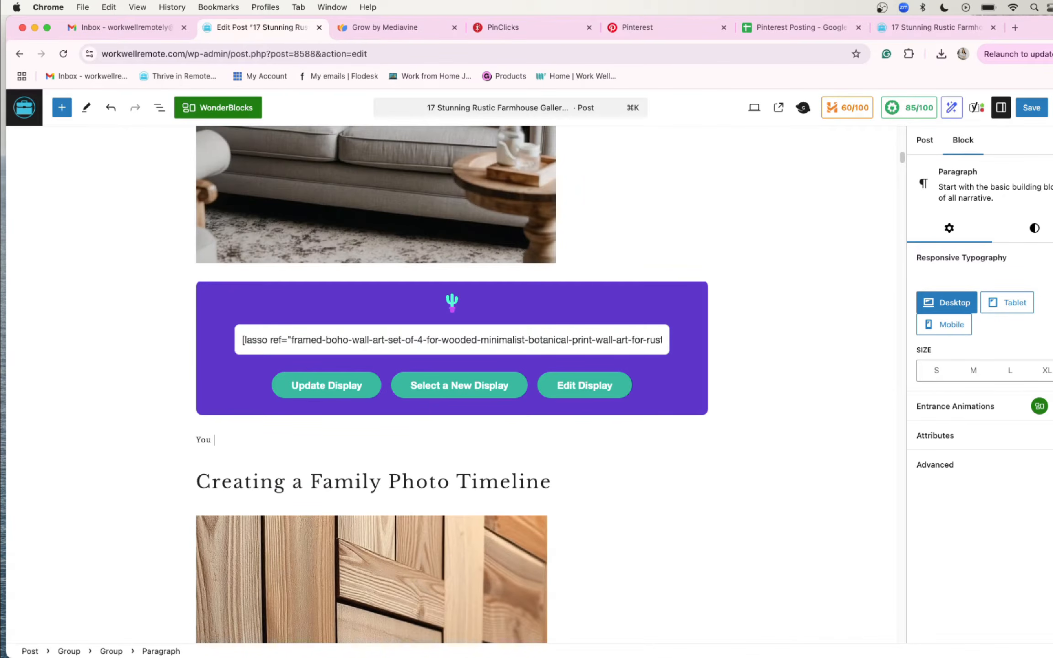
{"action": "type", "text": " can decorate your living room gallery way"}
{"action": "key", "text": "BackSpace"}
{"action": "key", "text": "BackSpace"}
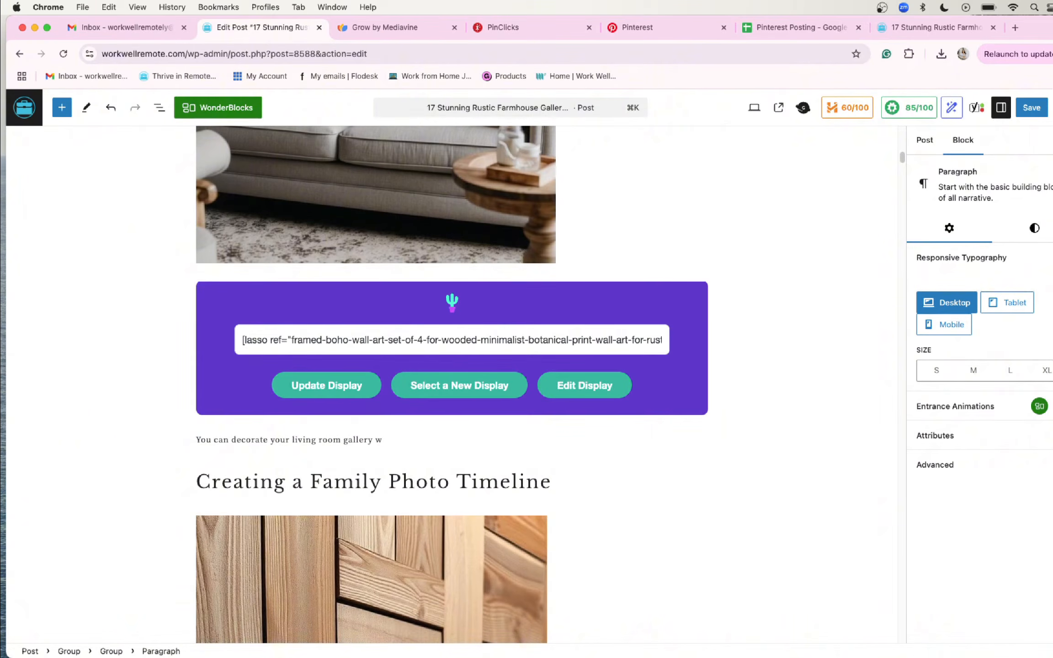
{"action": "type", "text": "all in a rustic farmhouse way by adding si"}
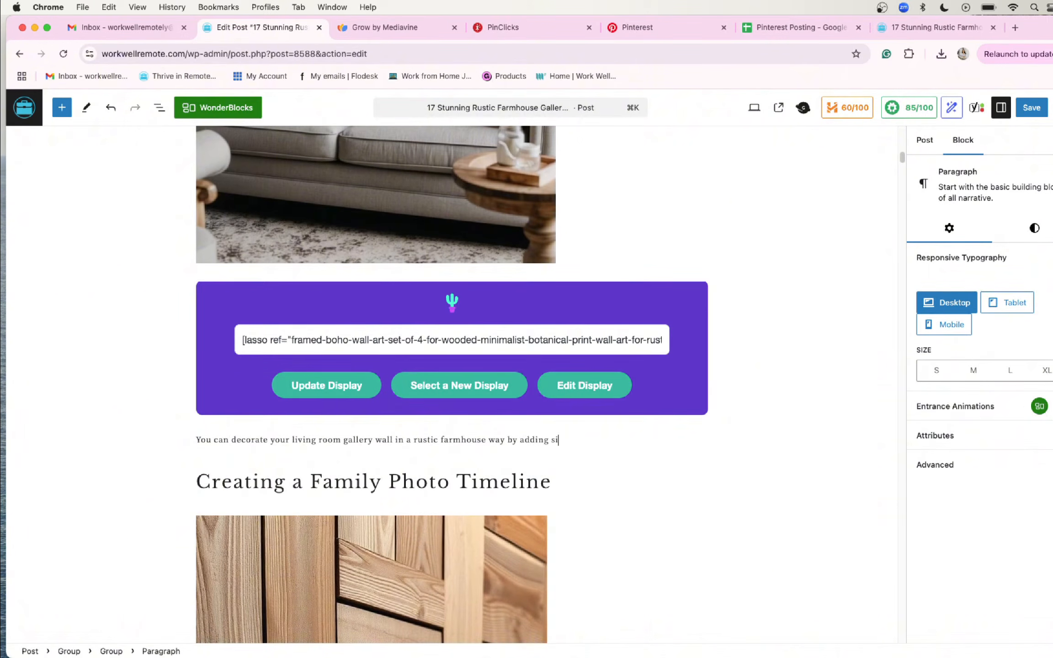
{"action": "type", "text": "mple plant prints."}
Add a second plant prints paragraph reading "You can use different sized frames to create a cool contrast.".
{"action": "key", "text": "Return"}
{"action": "type", "text": "You"}
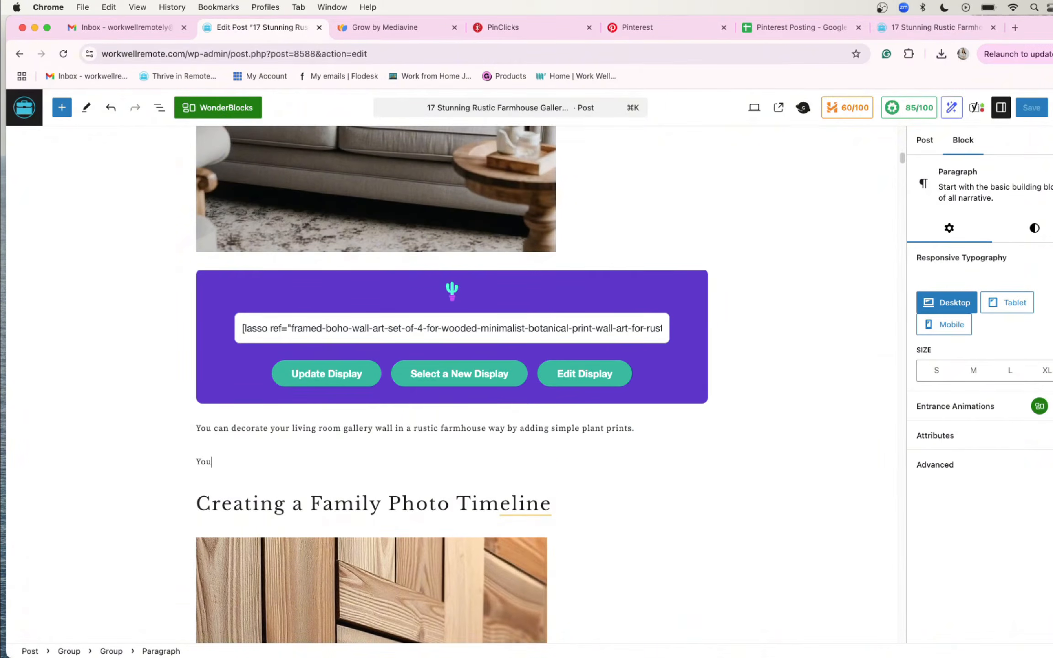
{"action": "type", "text": " can use different sized frames to c"}
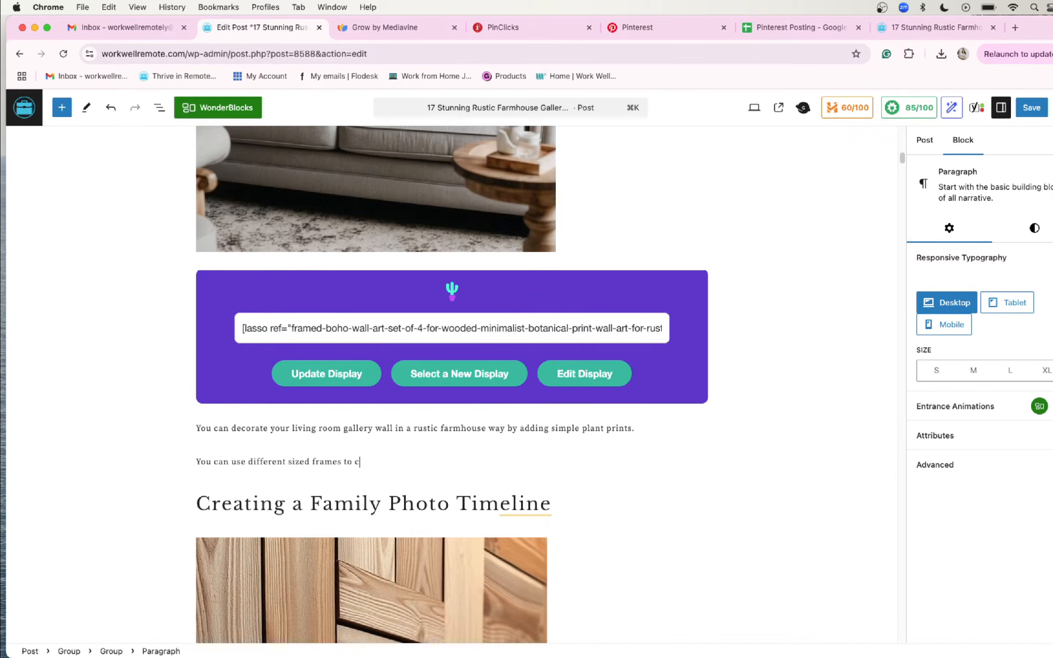
{"action": "type", "text": "reate a cool contrast and"}
{"action": "scroll", "coordinate": [598, 438], "scroll_direction": "up", "scroll_amount": 5}
{"action": "scroll", "coordinate": [598, 437], "scroll_direction": "down", "scroll_amount": 4}
{"action": "key", "text": "BackSpace"}
{"action": "key", "text": "BackSpace"}
{"action": "key", "text": "BackSpace"}
{"action": "key", "text": "BackSpace"}
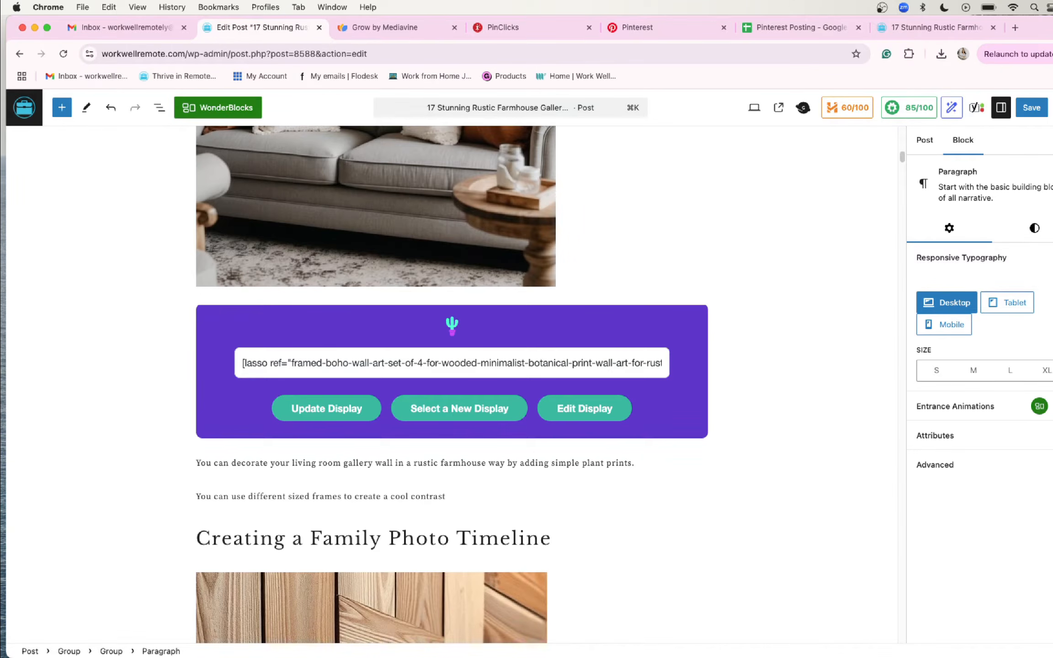
Add a third paragraph: "You can also use actual plants on floating shelves to add some more decor to a gallery wall.".
{"action": "scroll", "coordinate": [618, 444], "scroll_direction": "up", "scroll_amount": 10}
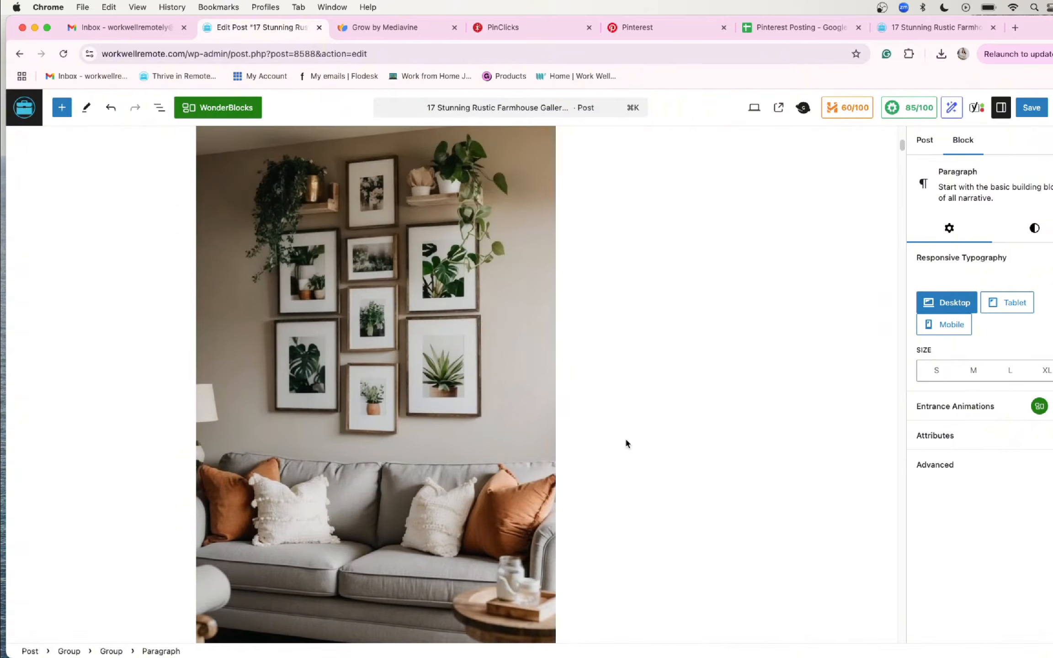
{"action": "key", "text": "Return"}
{"action": "type", "text": "Y"}
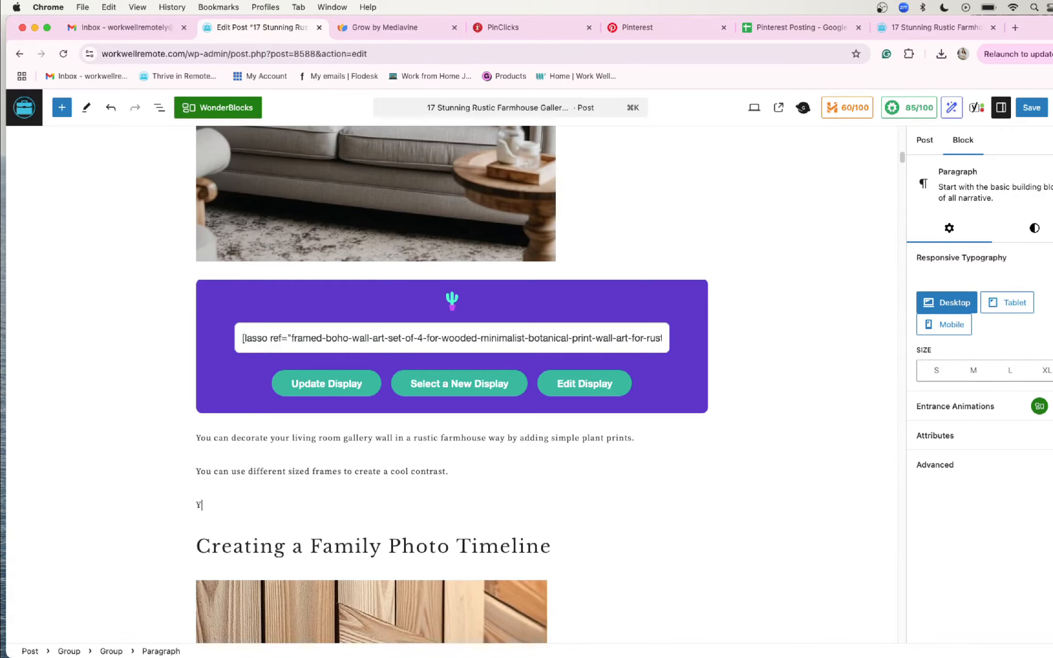
{"action": "type", "text": "ou can also use "}
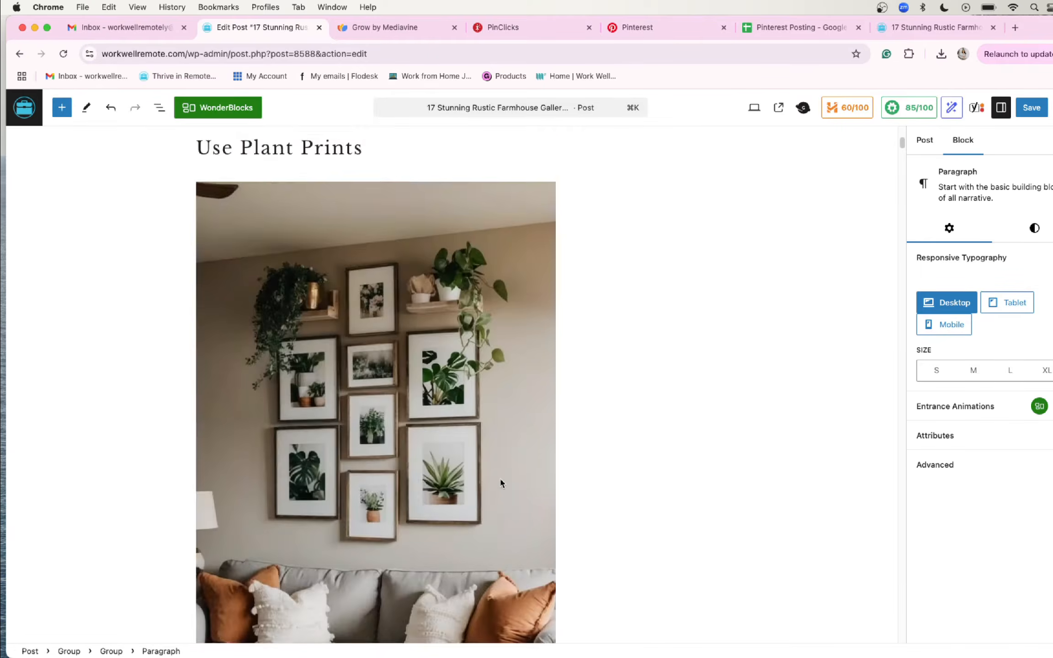
{"action": "type", "text": "actual plants on floating"}
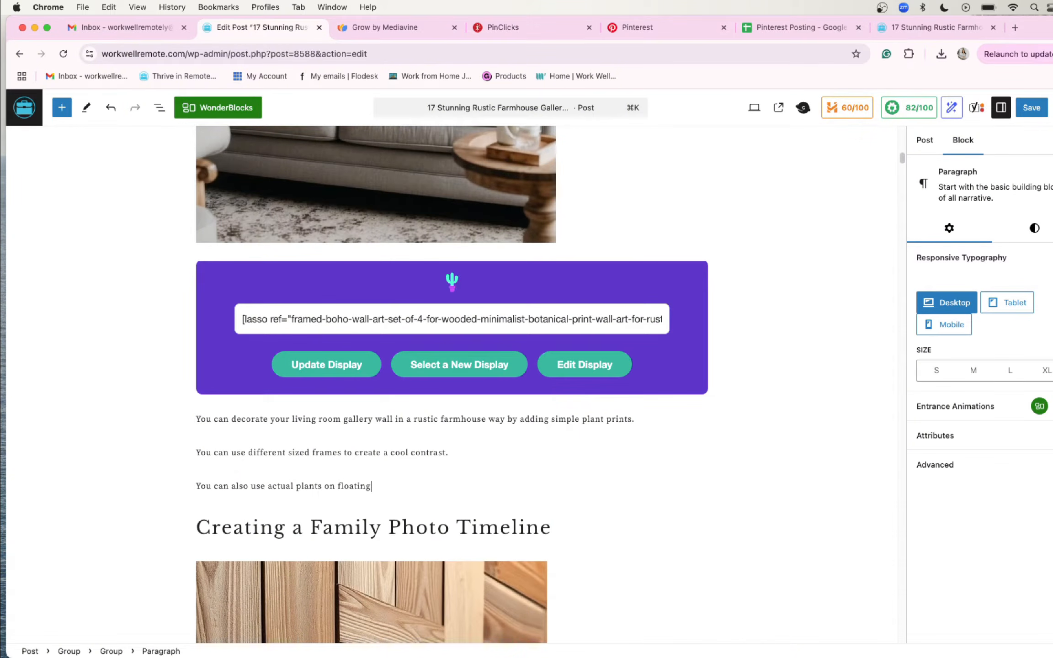
{"action": "type", "text": " shelfves to add som"}
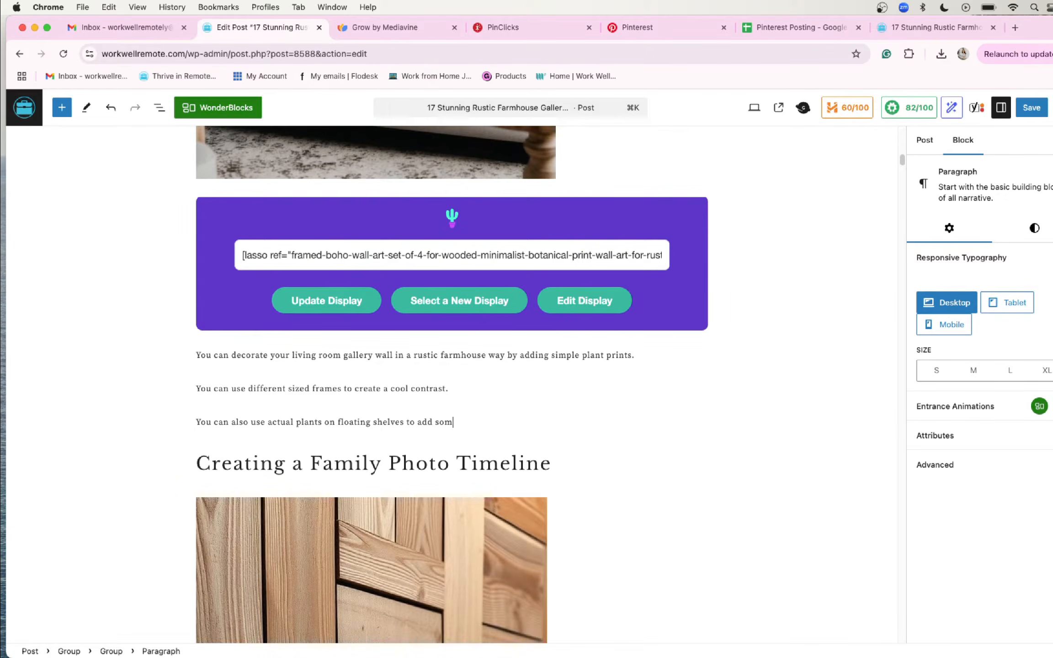
{"action": "type", "text": "e"}
{"action": "scroll", "coordinate": [549, 449], "scroll_direction": "up", "scroll_amount": 10}
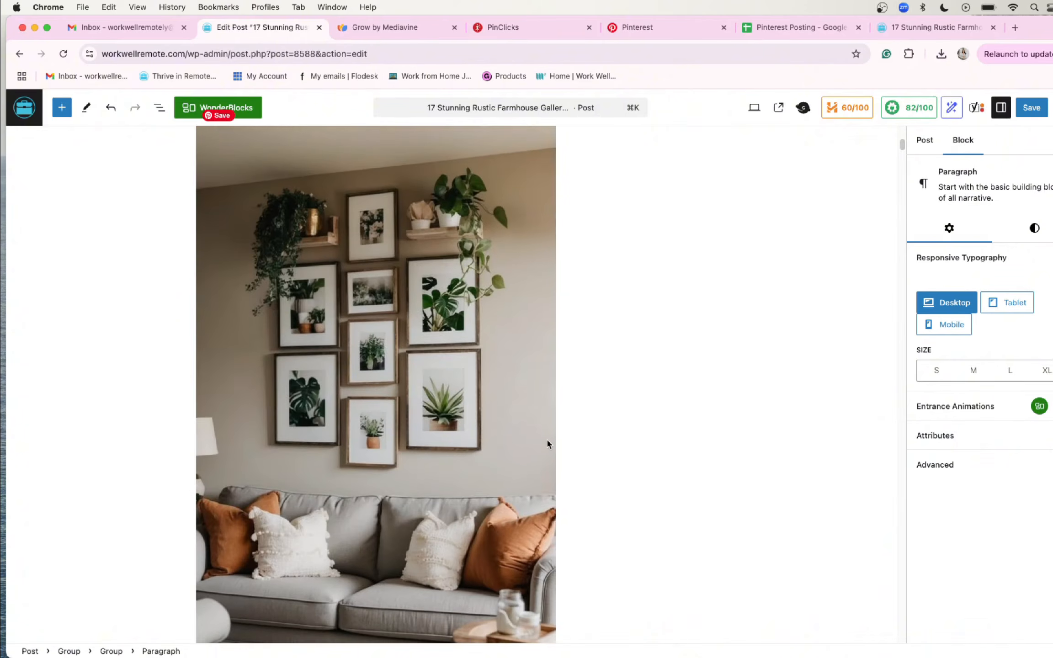
{"action": "scroll", "coordinate": [552, 443], "scroll_direction": "down", "scroll_amount": 5}
{"action": "scroll", "coordinate": [585, 407], "scroll_direction": "up", "scroll_amount": 8}
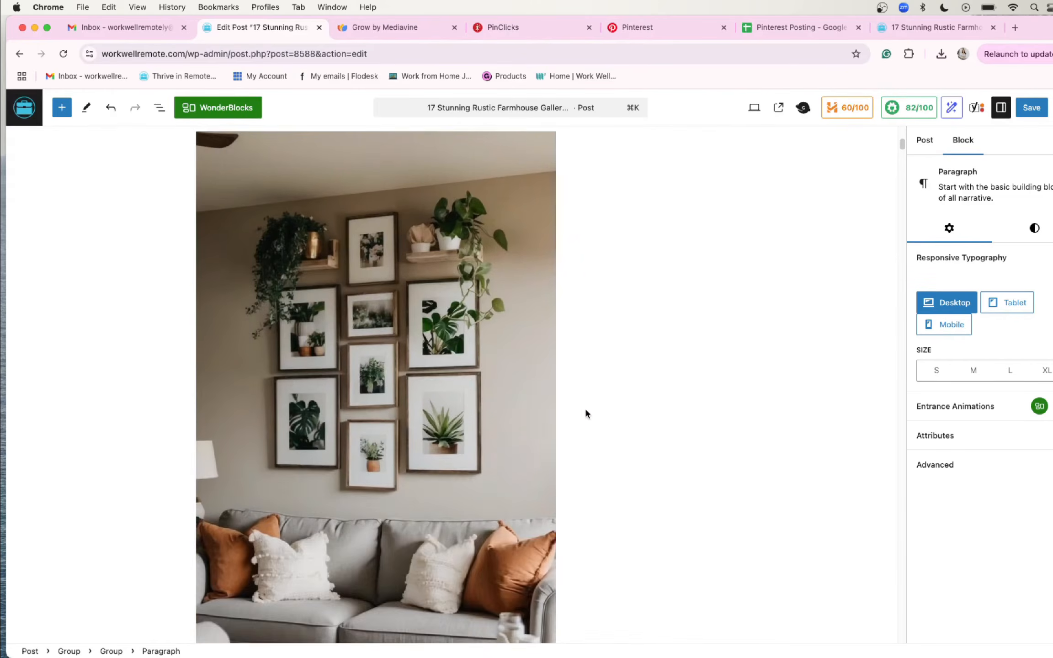
{"action": "scroll", "coordinate": [587, 413], "scroll_direction": "down", "scroll_amount": 10}
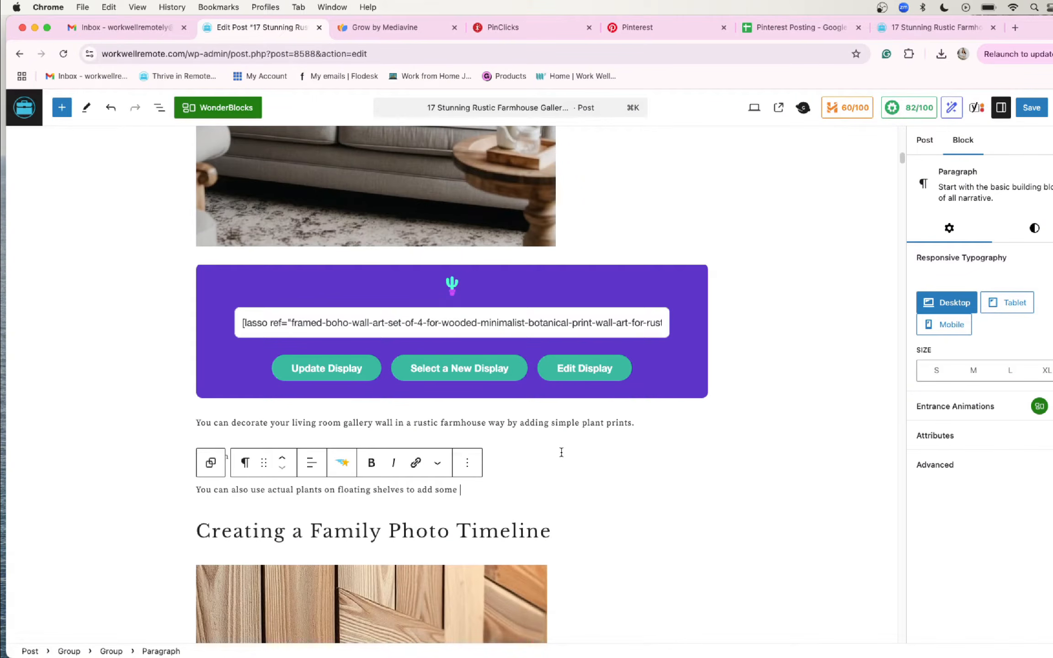
{"action": "type", "text": "more"}
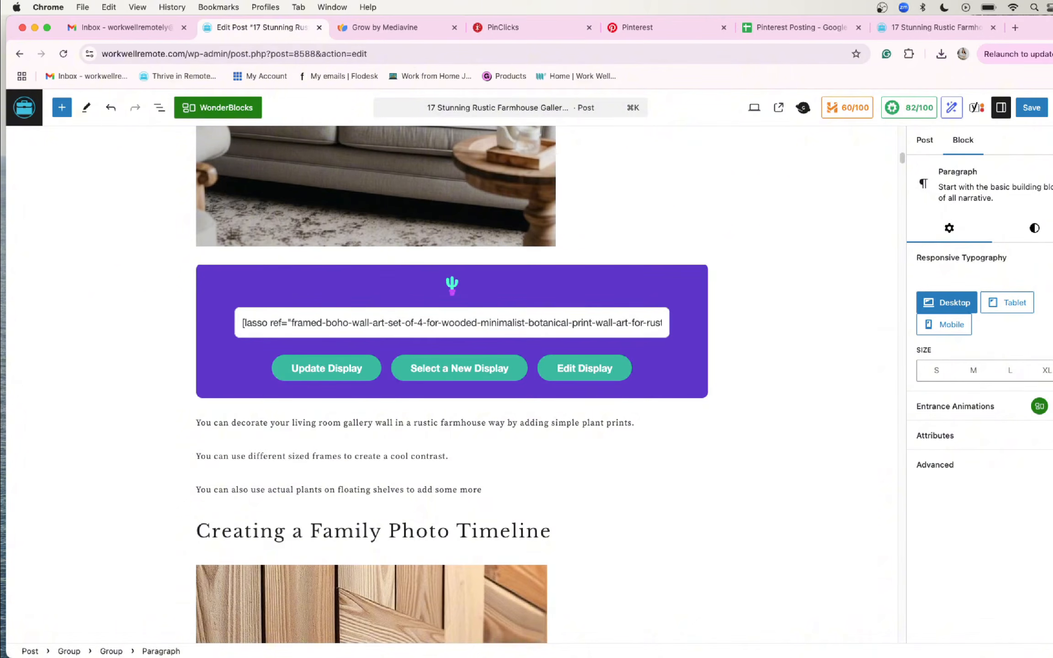
{"action": "type", "text": " decor to a gallery wall."}
{"action": "left_click", "coordinate": [516, 452]}
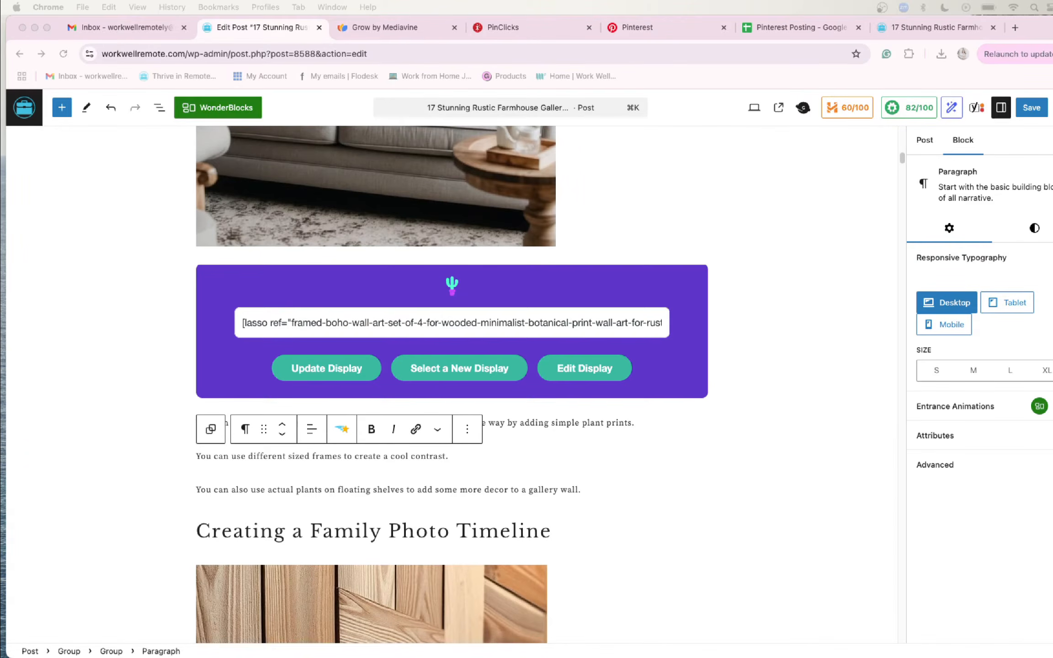
Copy the rewritten part of the post, from the introduction through the last plant prints paragraph.
{"action": "scroll", "coordinate": [433, 314], "scroll_direction": "up", "scroll_amount": 15}
{"action": "scroll", "coordinate": [436, 315], "scroll_direction": "down", "scroll_amount": 10}
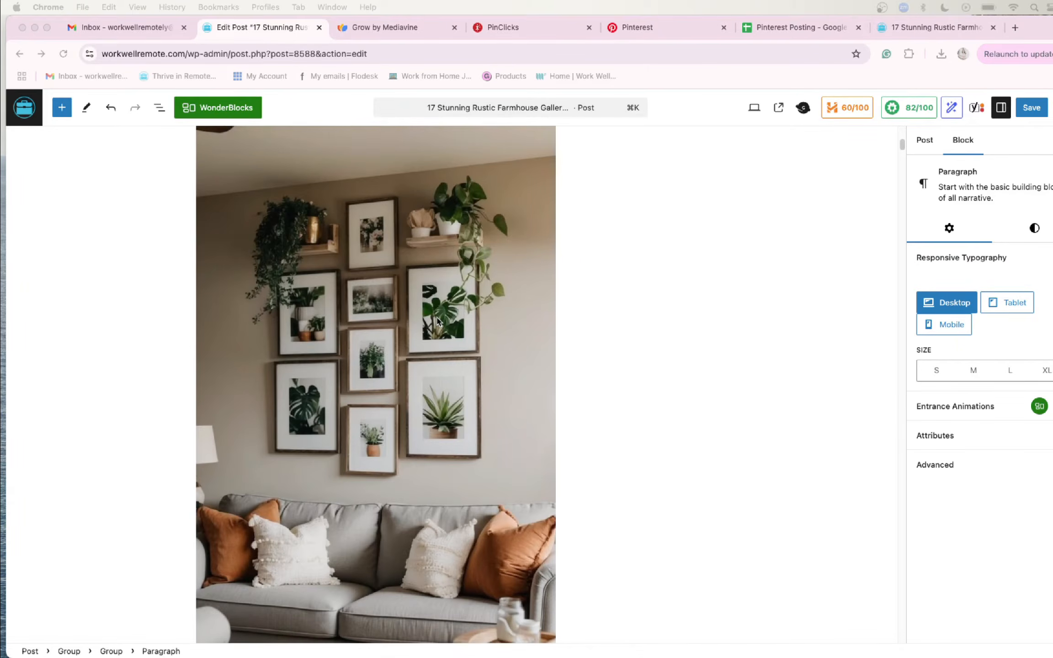
{"action": "scroll", "coordinate": [563, 424], "scroll_direction": "down", "scroll_amount": 10}
{"action": "scroll", "coordinate": [411, 320], "scroll_direction": "up", "scroll_amount": 15}
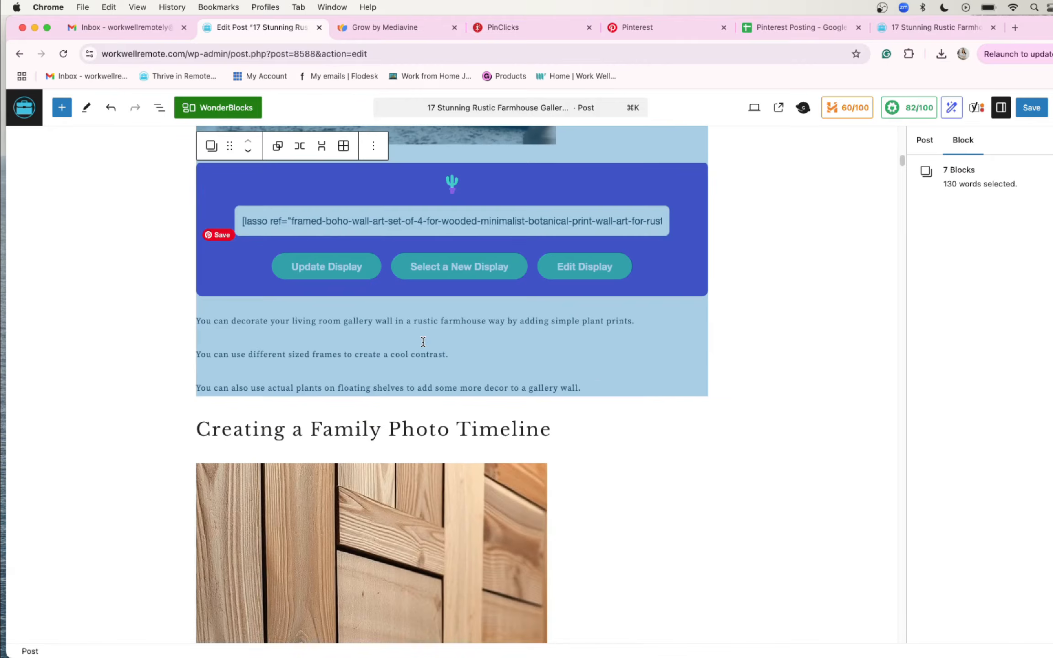
{"action": "key", "text": "super+c"}
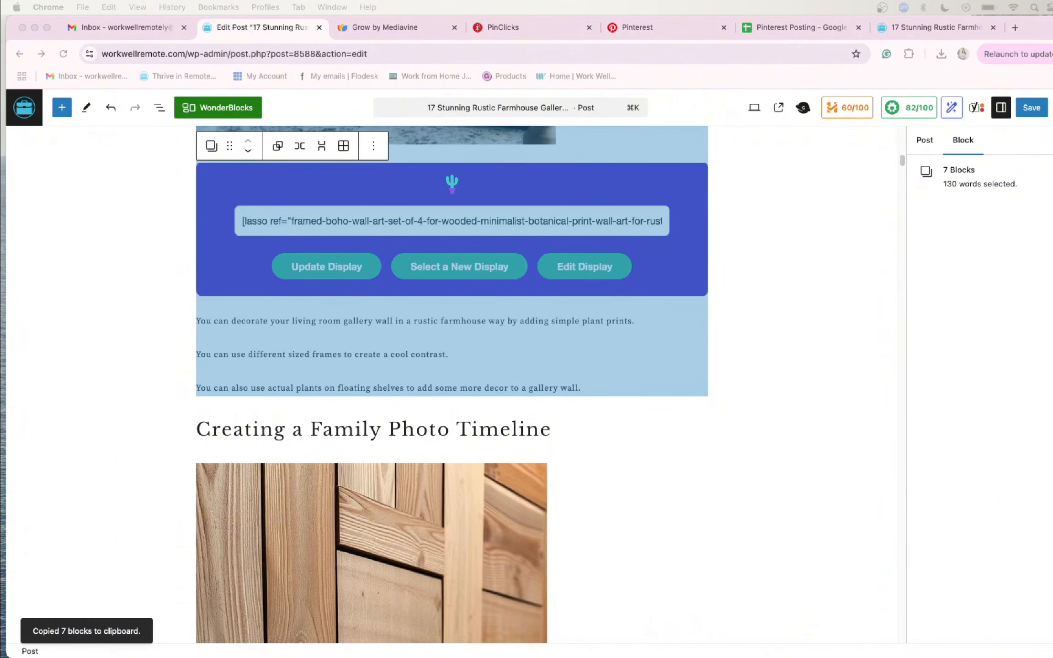
Switch to ChatGPT and ask "What is the tone of this blog post?" with the copied post text included.
{"action": "key", "text": "super+grave"}
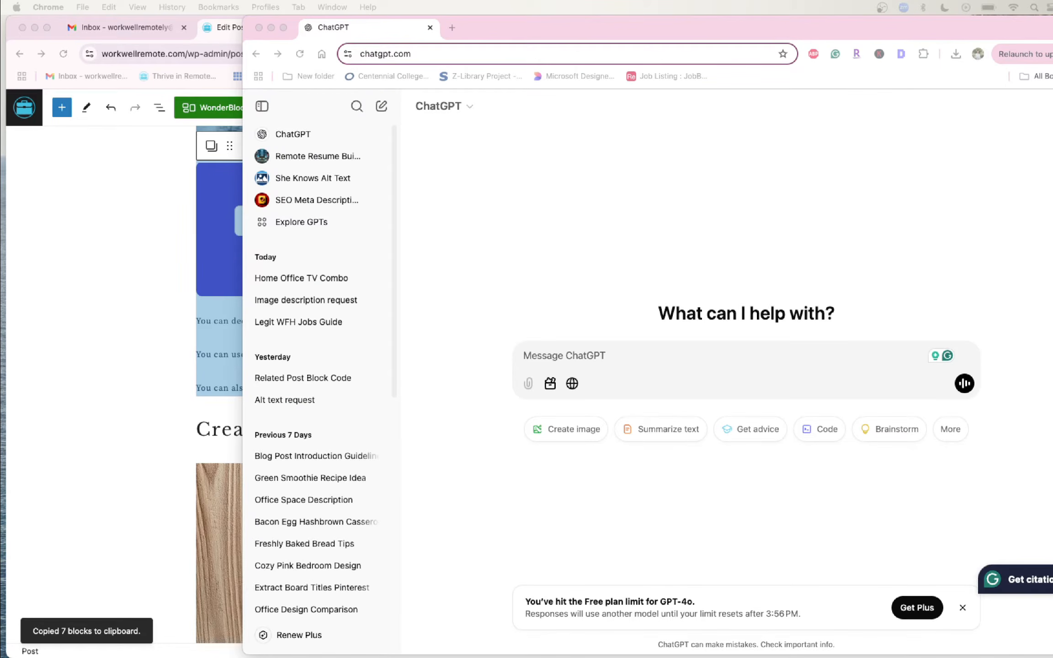
{"action": "left_click", "coordinate": [558, 290]}
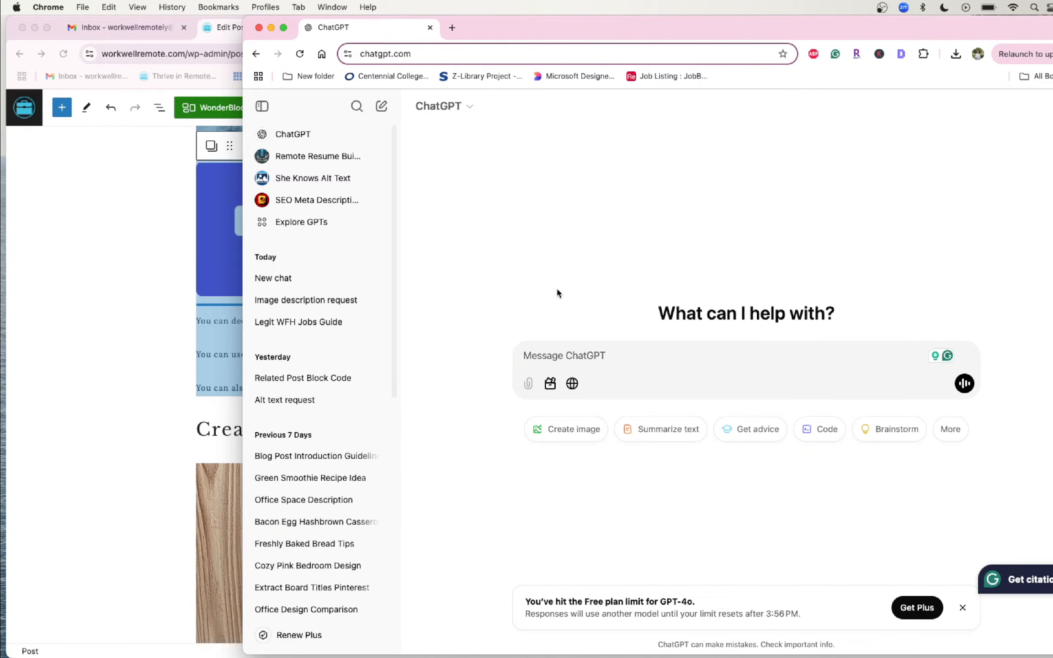
{"action": "type", "text": "What is the tone of this blog post?"}
{"action": "key", "text": "super+v"}
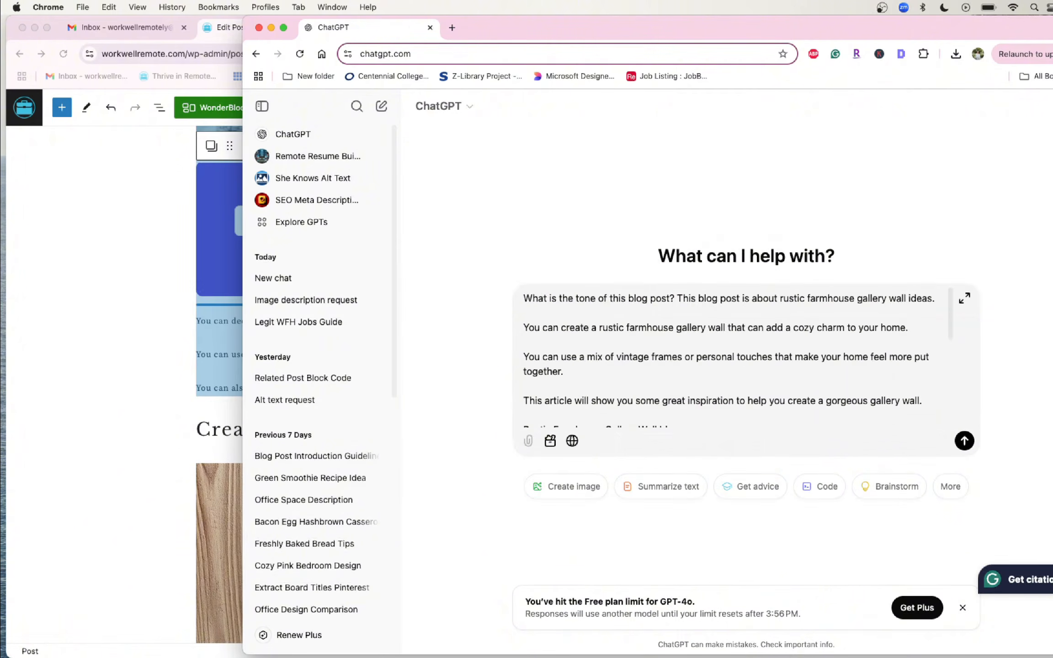
{"action": "key", "text": "Return"}
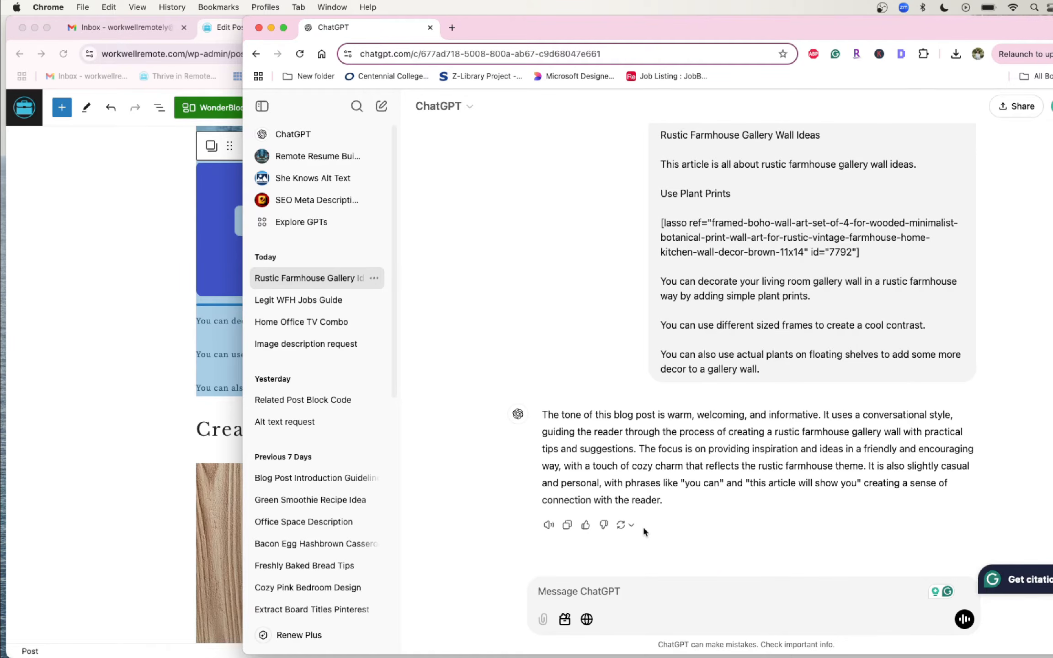
Draft the follow-up prompt "can you write the next section of this blog post in the same tone in a concise way?".
{"action": "type", "text": "can"}
{"action": "type", "text": "you write the next se"}
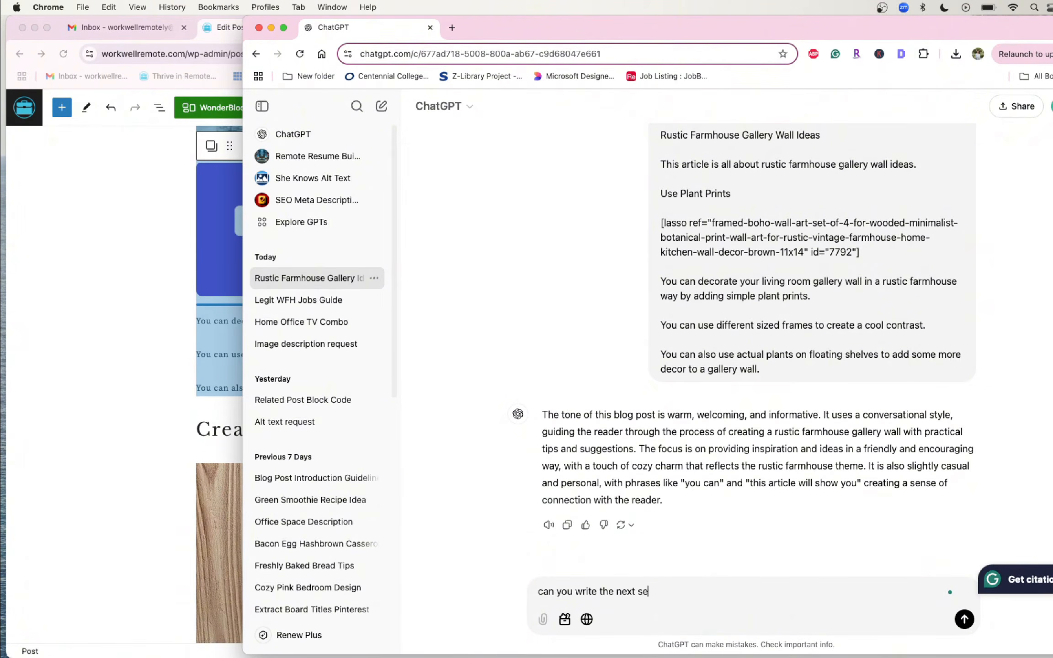
{"action": "type", "text": "ction of this blog post in "}
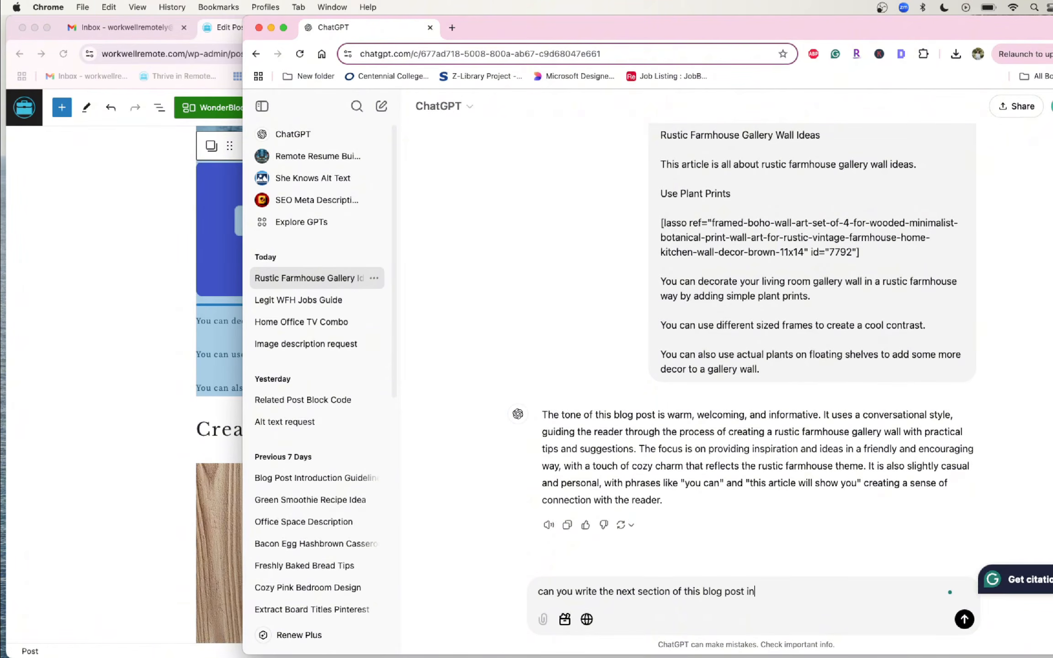
{"action": "type", "text": "a concise way"}
{"action": "left_click", "coordinate": [747, 591]}
{"action": "type", "text": "in the same tone"}
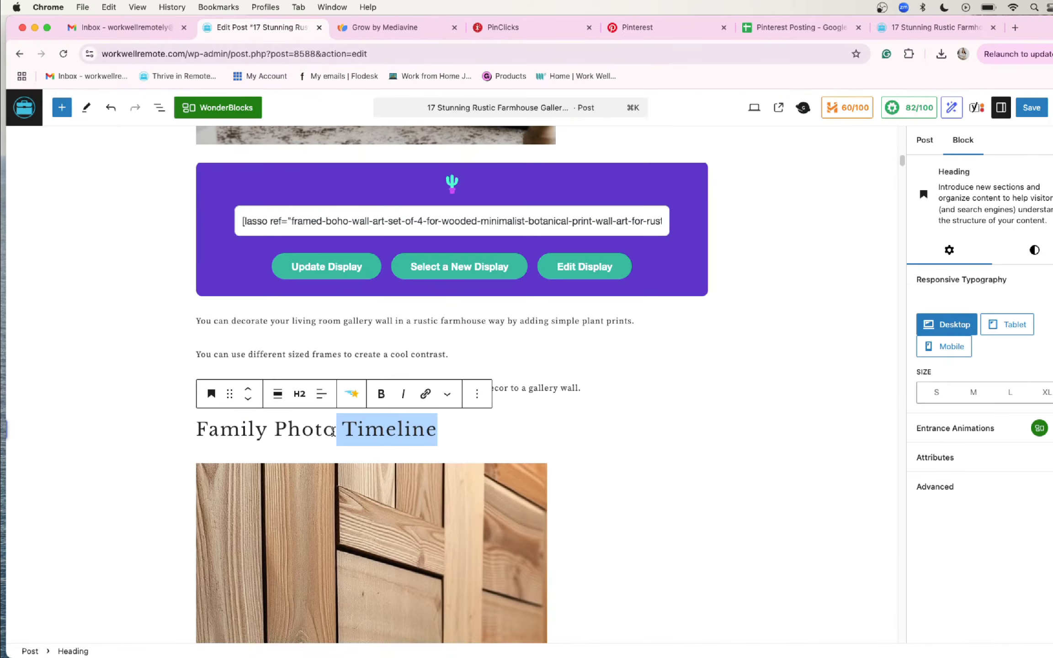
Switch to the post, change the heading "Creating a Family Photo Timeline" to "Adding Family Photos" and copy it.
{"action": "type", "text": "s"}
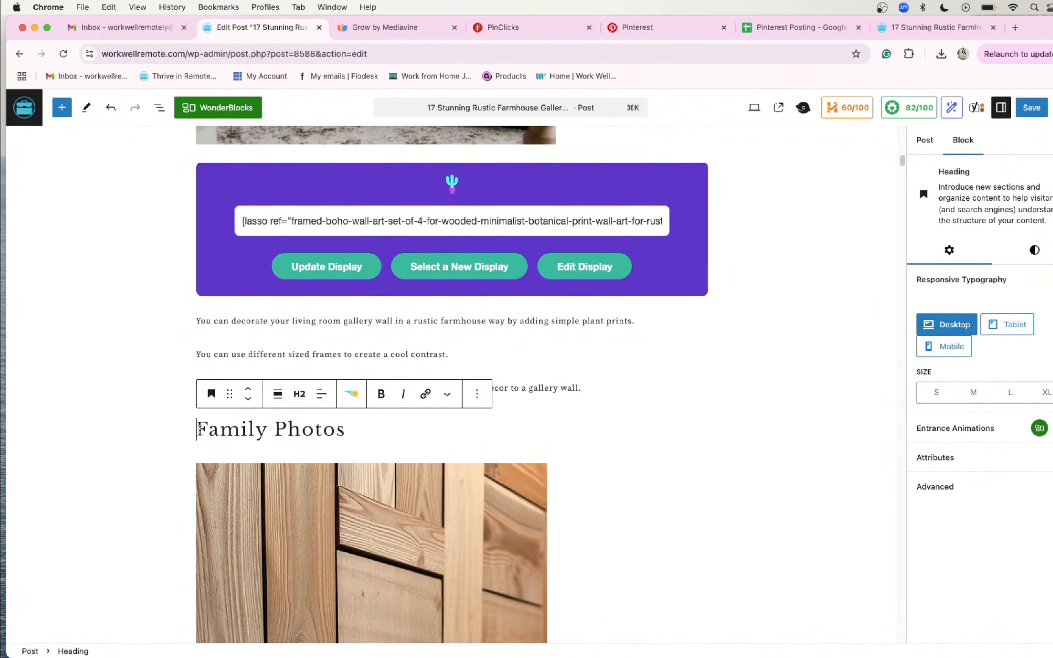
{"action": "type", "text": "A"}
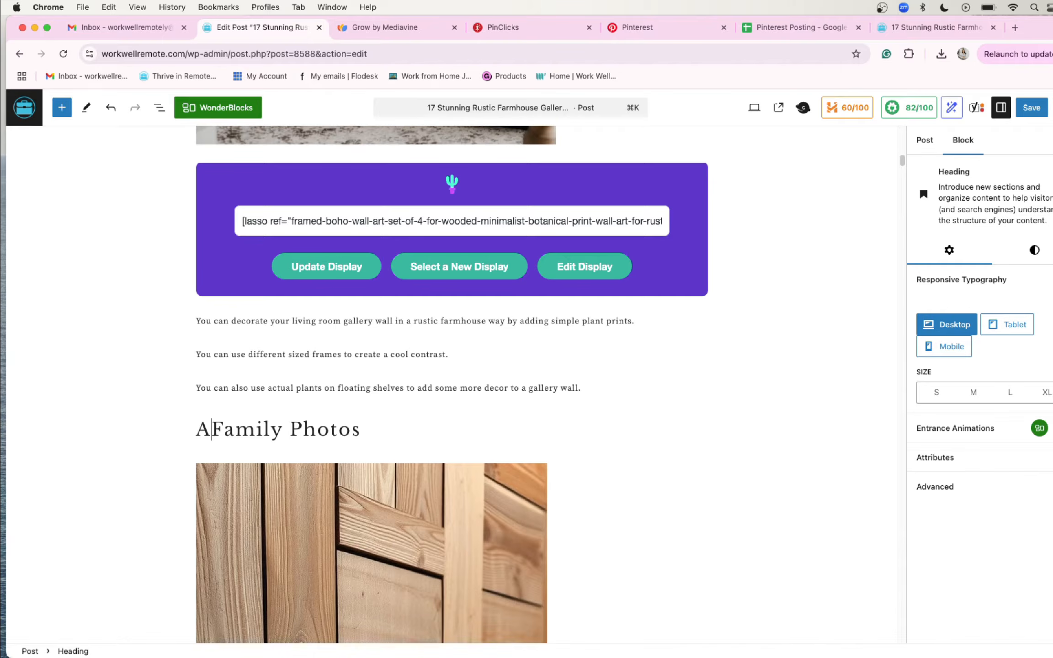
{"action": "type", "text": "dding"}
{"action": "triple_click", "coordinate": [200, 427]}
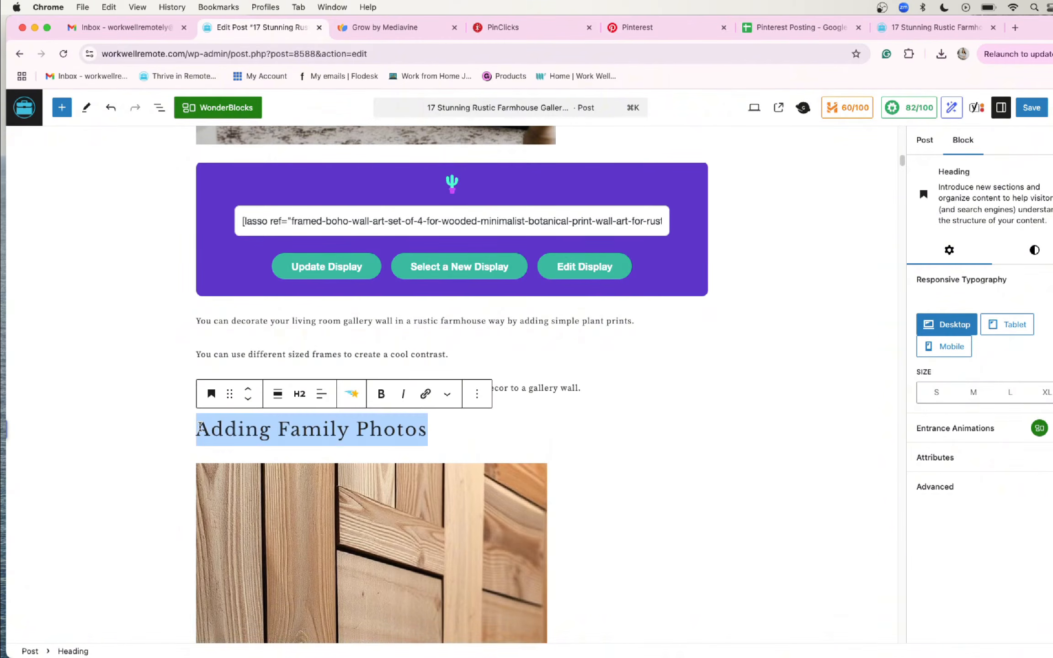
Return to ChatGPT, extend the drafted prompt with "The next section is titled: Adding Family Photos" and send it.
{"action": "key", "text": "super+grave"}
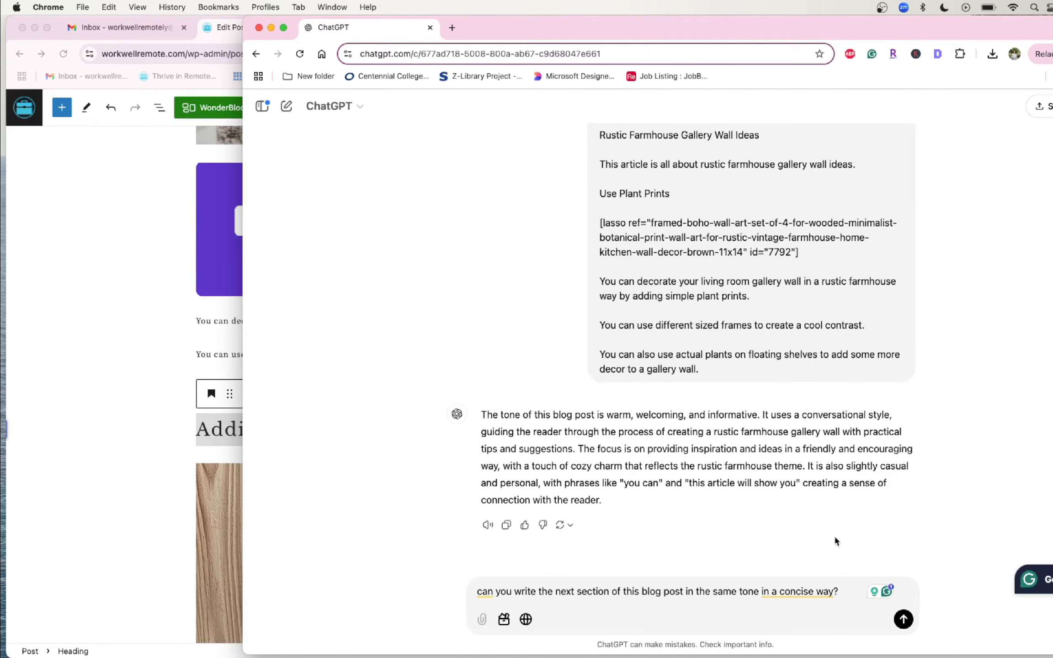
{"action": "type", "text": "The next section is titles"}
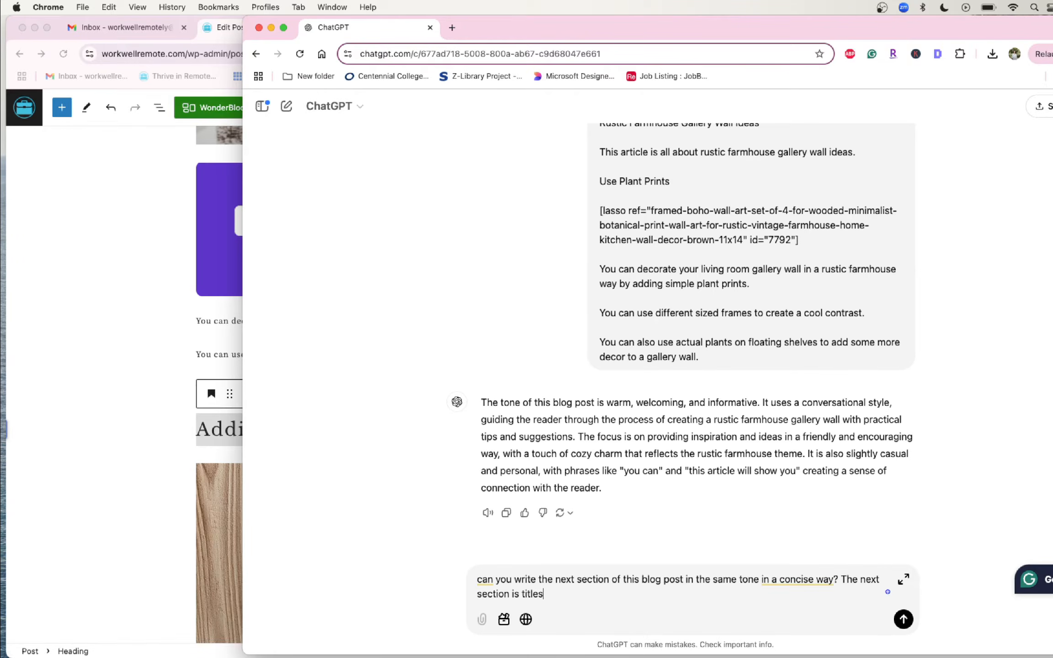
{"action": "key", "text": "BackSpace"}
{"action": "type", "text": "d: Adding Family Photos"}
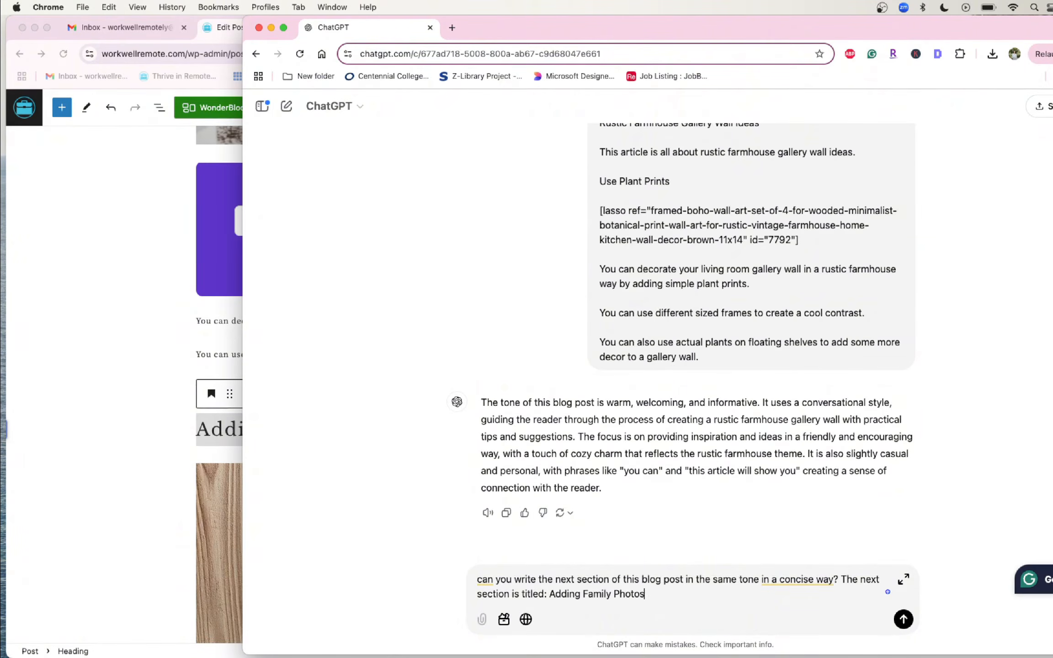
{"action": "key", "text": "Return"}
Replace the post's family photos text with ChatGPT's paragraph above the "Mix and Match Frames" heading, and put "You can" before it.
{"action": "key", "text": "super+grave"}
{"action": "scroll", "coordinate": [303, 425], "scroll_direction": "down", "scroll_amount": 5}
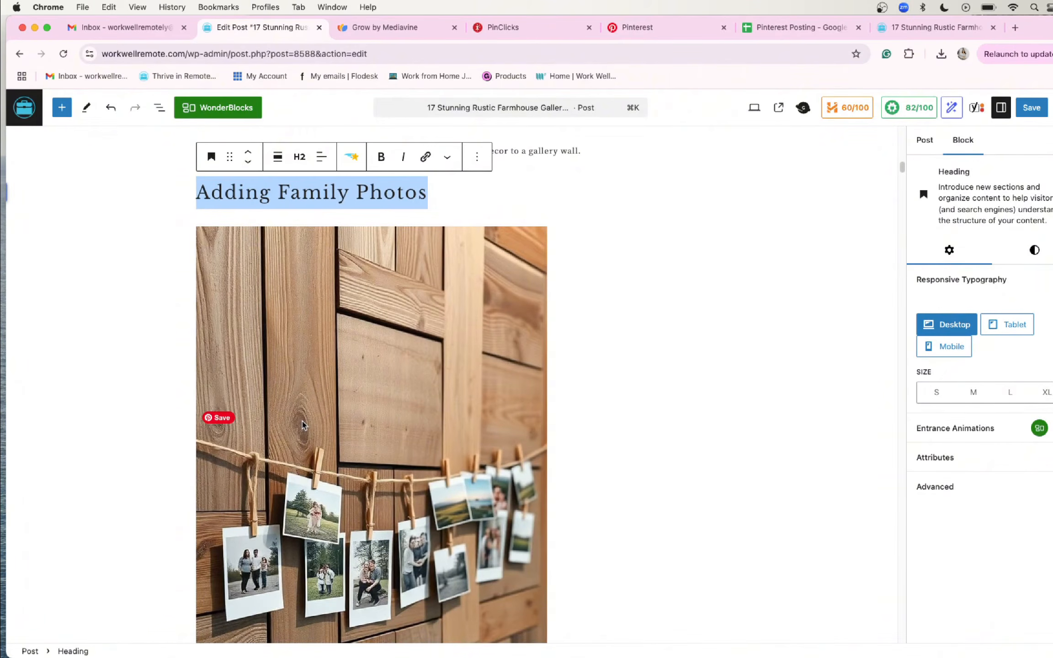
{"action": "scroll", "coordinate": [220, 379], "scroll_direction": "up", "scroll_amount": 5}
{"action": "scroll", "coordinate": [220, 379], "scroll_direction": "down", "scroll_amount": 10}
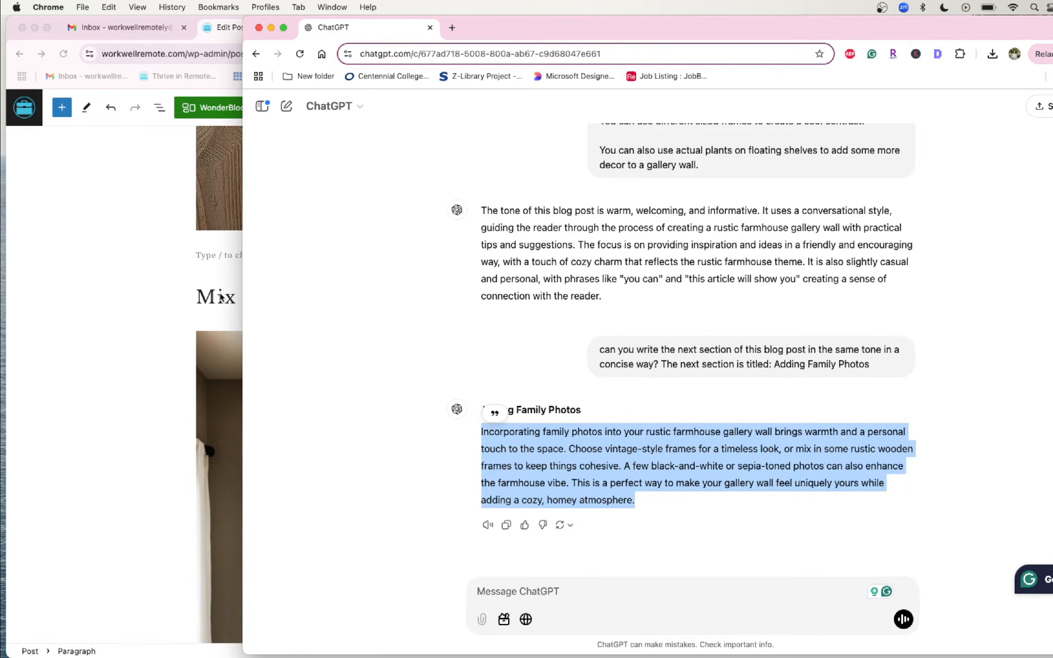
{"action": "left_click", "coordinate": [220, 297]}
{"action": "key", "text": "cmd+v"}
{"action": "type", "text": "can"}
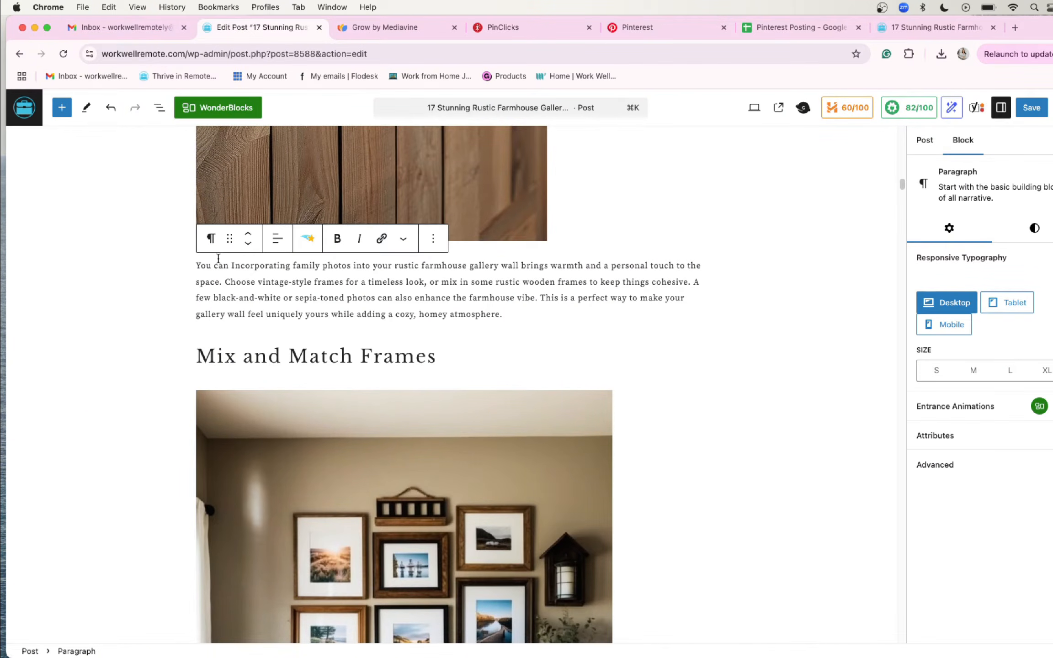
Shorten the opening family photos sentence to "You can incorporate family photos into your rustic farmhouse gallery wall." and move the remaining text into a new paragraph.
{"action": "left_click", "coordinate": [343, 266]}
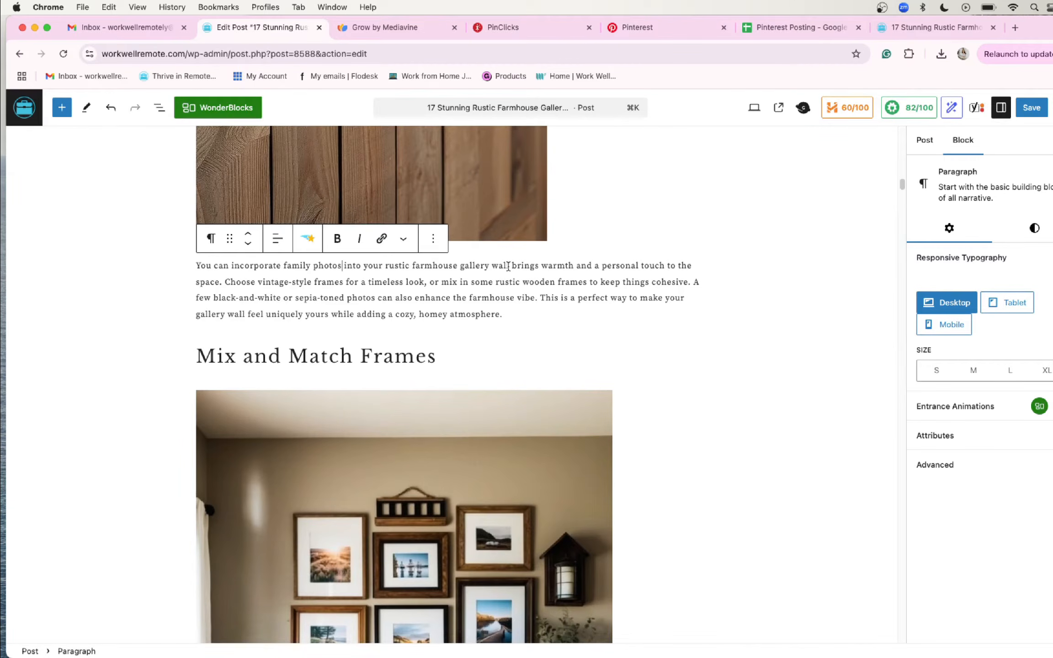
{"action": "left_click_drag", "start_coordinate": [224, 282], "coordinate": [548, 266]}
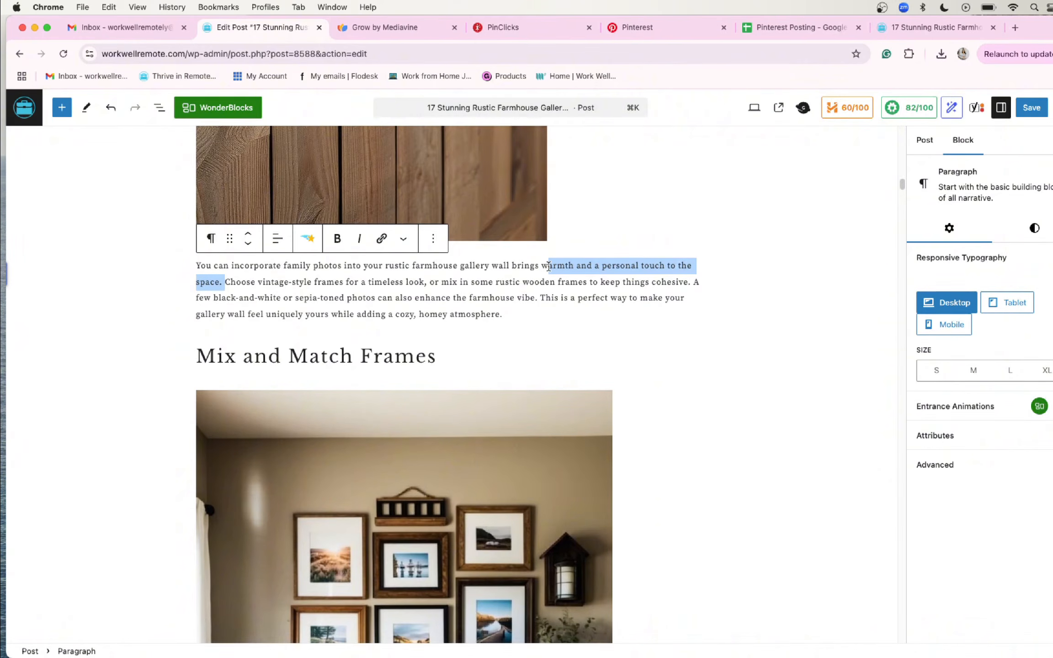
{"action": "left_click", "coordinate": [548, 267]}
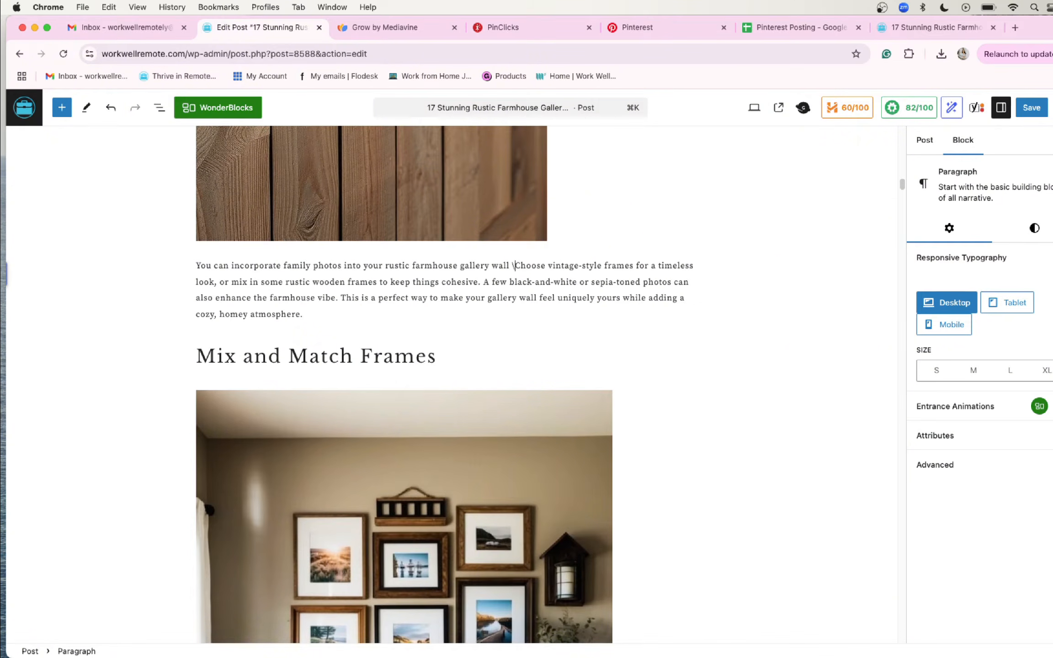
{"action": "key", "text": "BackSpace"}
{"action": "key", "text": "BackSpace"}
{"action": "type", "text": ".Choose"}
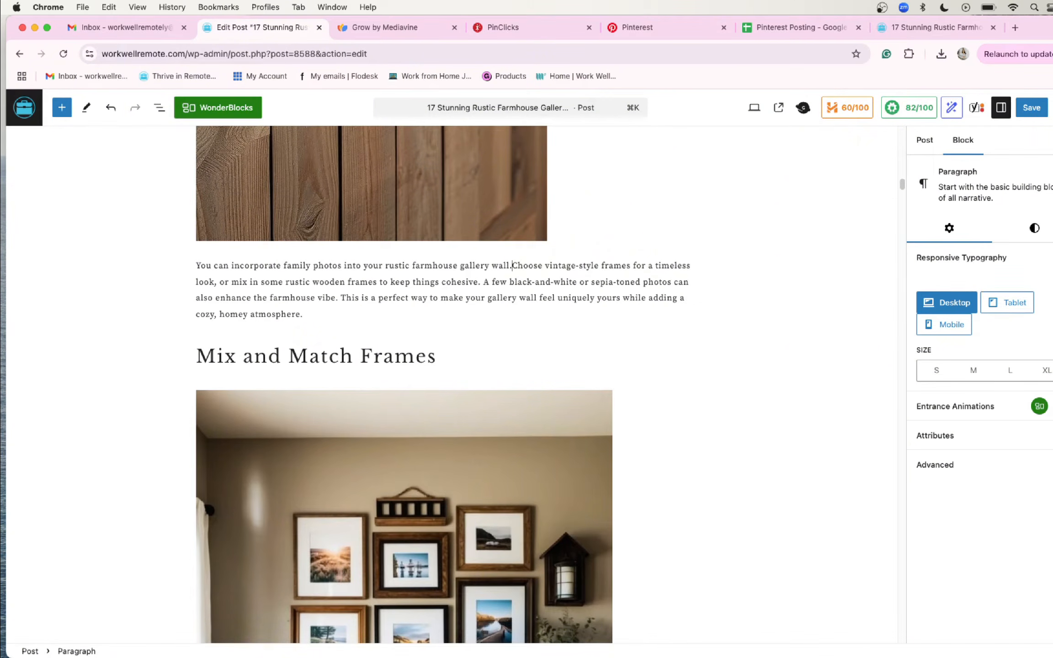
{"action": "key", "text": "Return"}
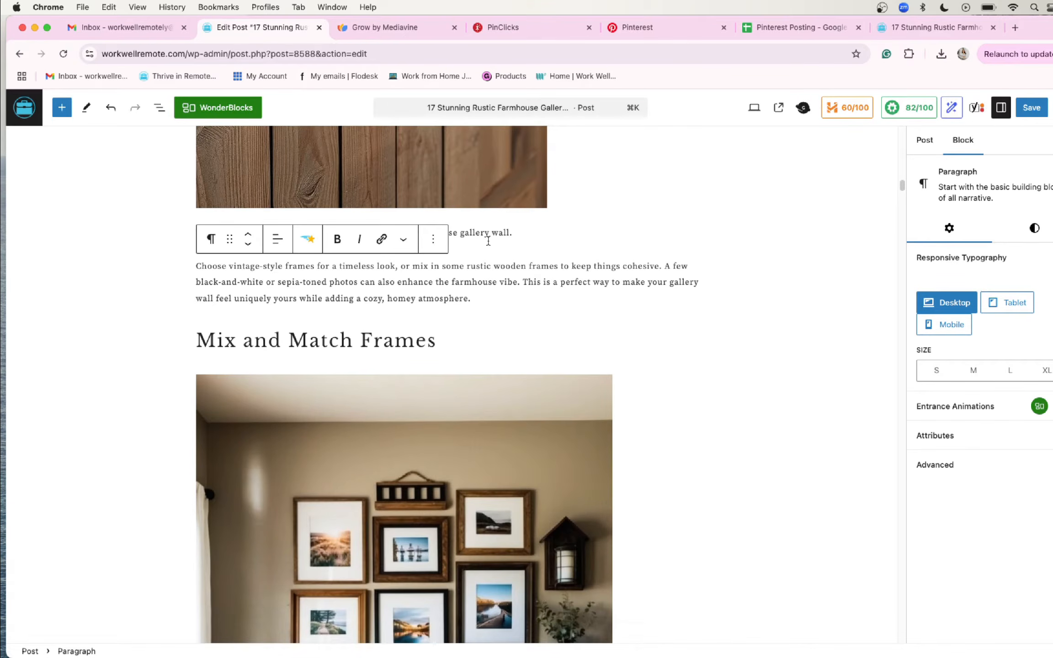
Reword the start of the second family photos paragraph to "Choosing vintage-style frames or a mix of some rustic wooden frames".
{"action": "left_click", "coordinate": [515, 247]}
{"action": "scroll", "coordinate": [515, 248], "scroll_direction": "up", "scroll_amount": 1}
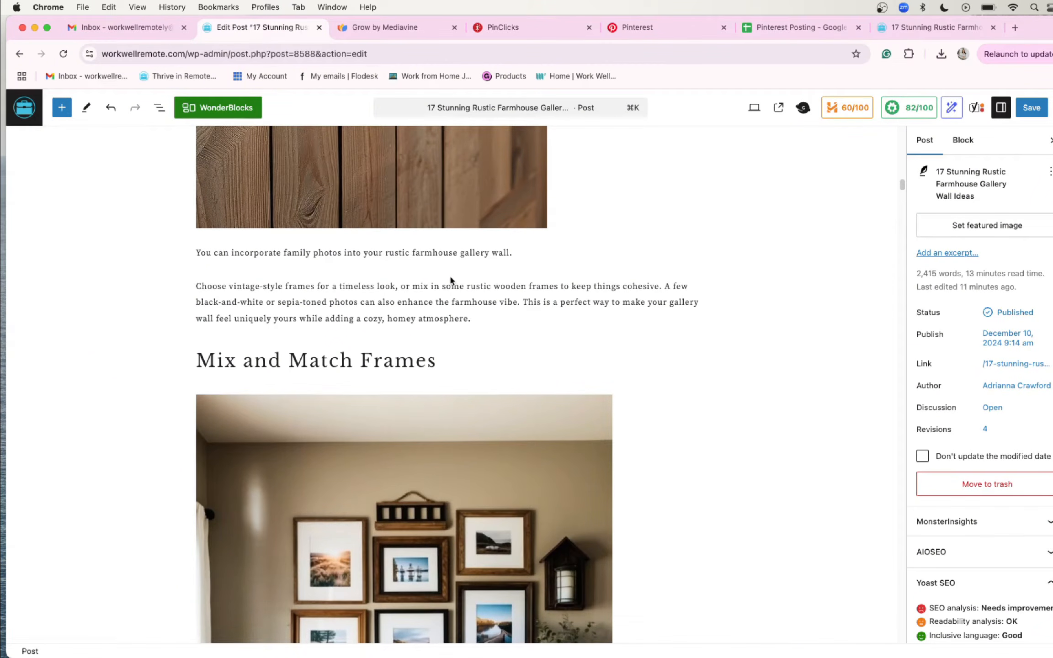
{"action": "scroll", "coordinate": [445, 288], "scroll_direction": "up", "scroll_amount": 1}
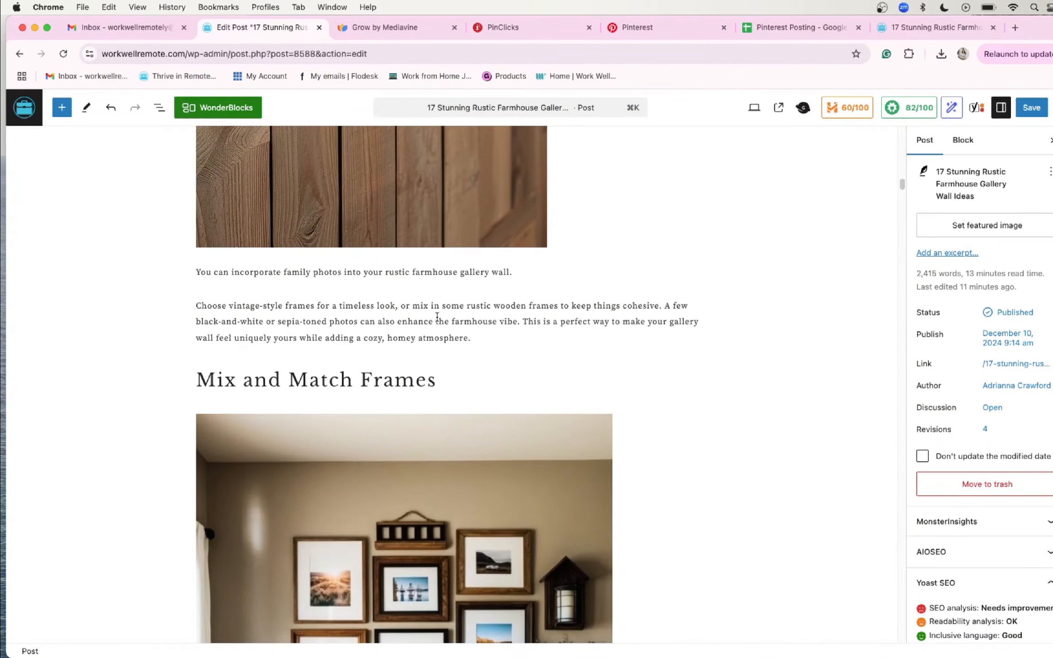
{"action": "scroll", "coordinate": [437, 316], "scroll_direction": "up", "scroll_amount": 1}
{"action": "left_click", "coordinate": [223, 333]}
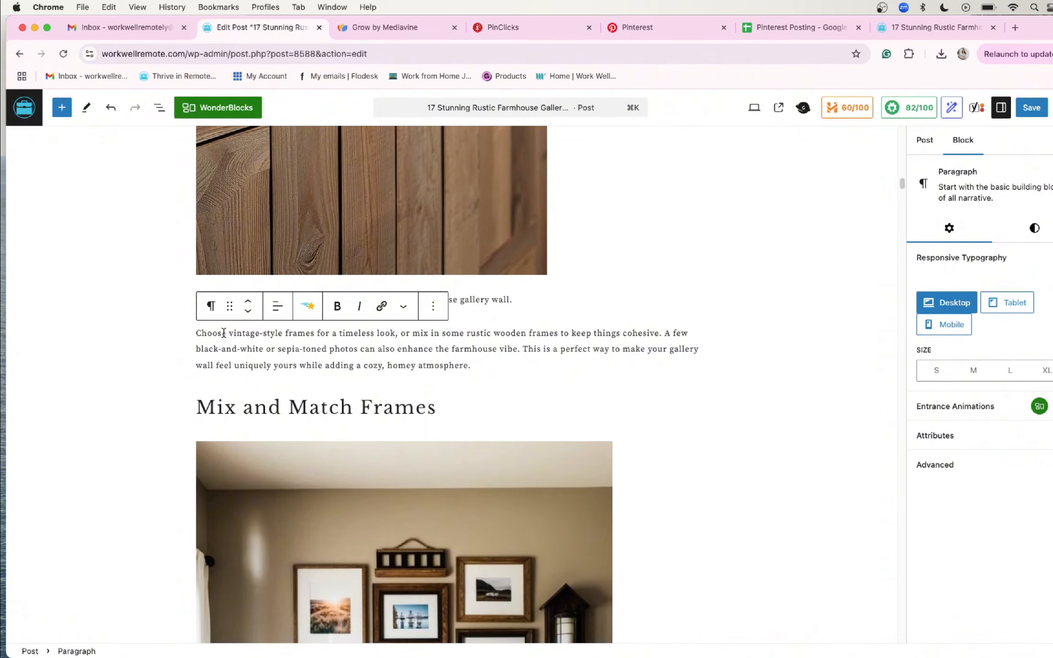
{"action": "key", "text": "BackSpace"}
{"action": "type", "text": "ing"}
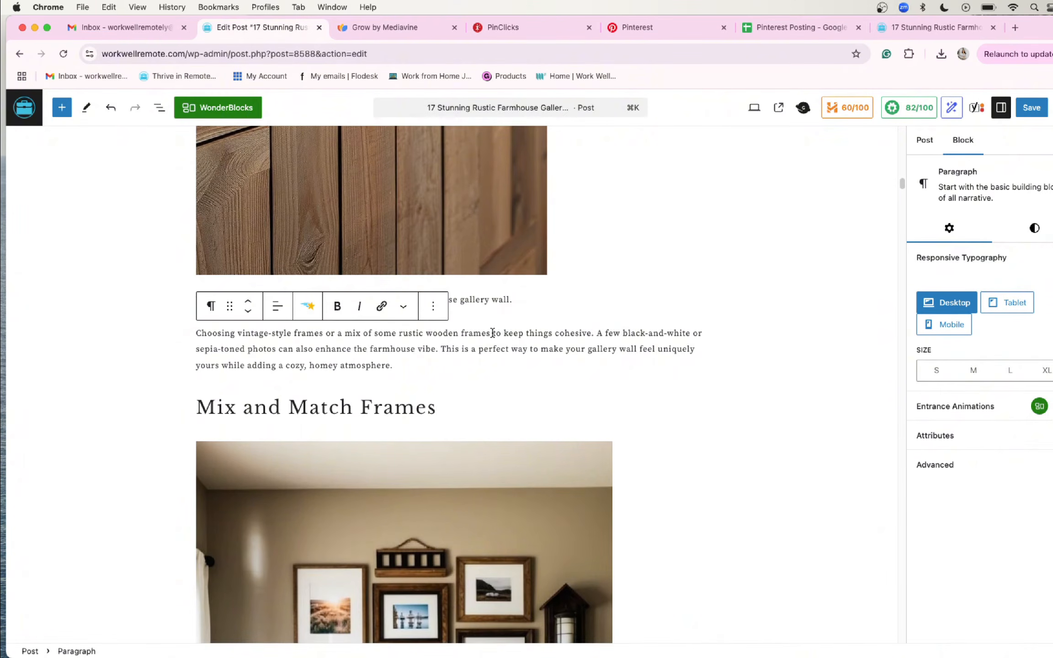
End that sentence with "can really add some depth to your gallery wall" and begin a new paragraph with "You can also add a few".
{"action": "left_click_drag", "start_coordinate": [492, 333], "coordinate": [588, 335]}
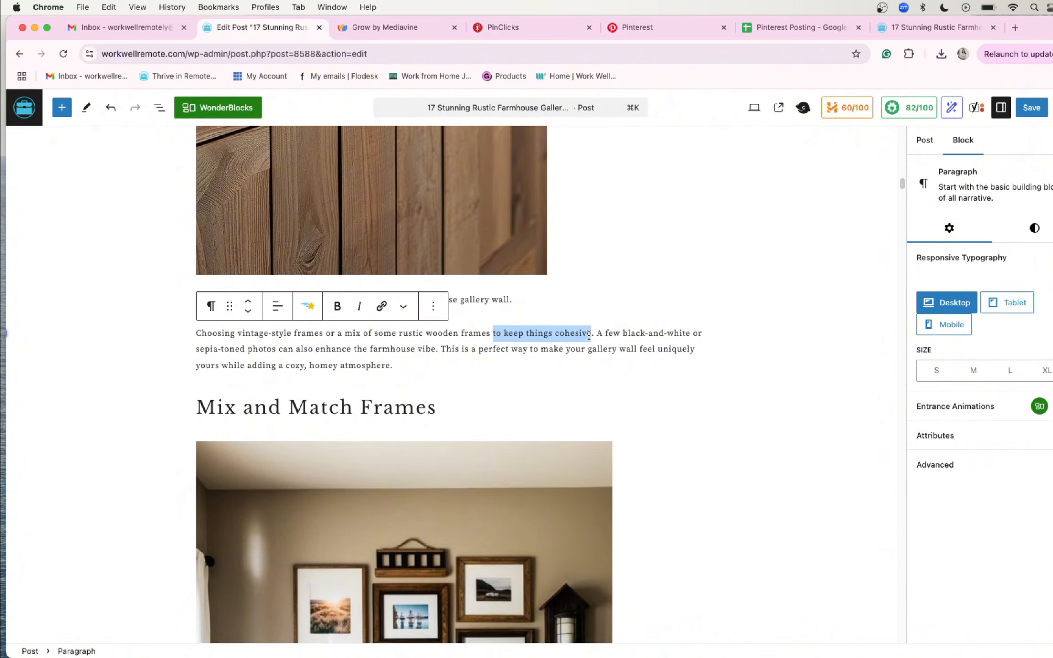
{"action": "type", "text": "can really add"}
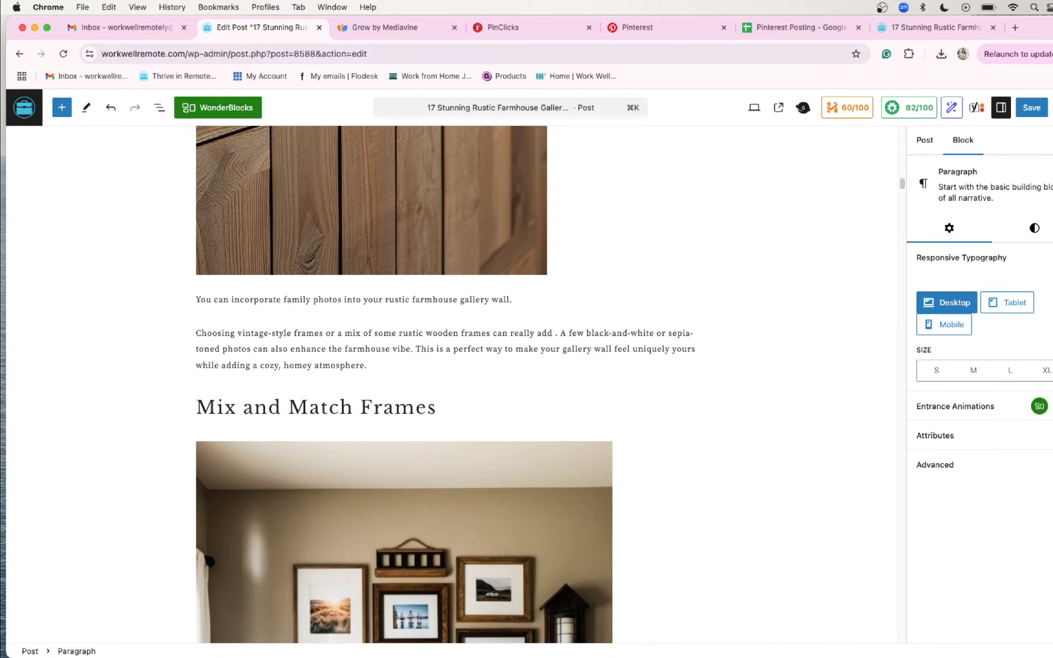
{"action": "type", "text": "some depth to your gallery wall"}
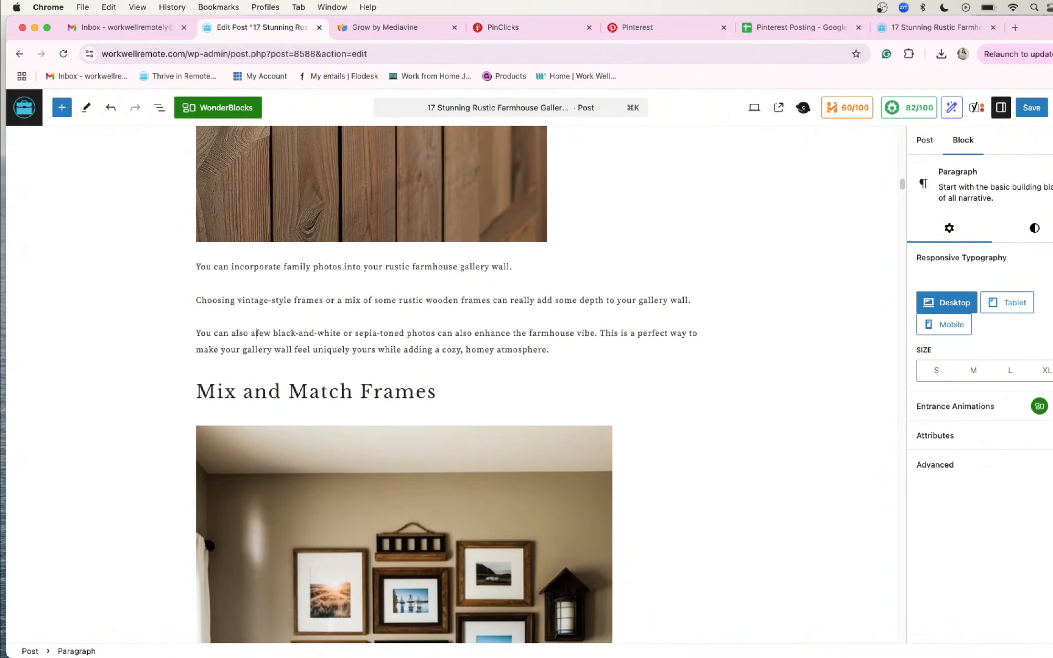
{"action": "type", "text": "dd a"}
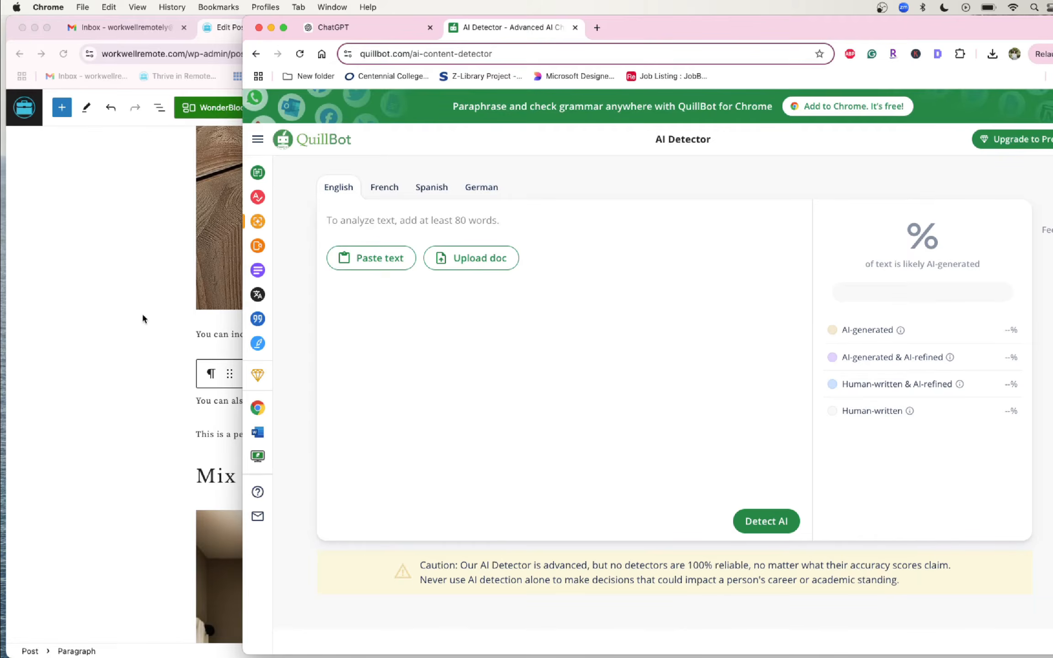
Copy the post's text through the family photos section into QuillBot's AI Detector and delete the lasso shortcode from the pasted text.
{"action": "left_click", "coordinate": [142, 312]}
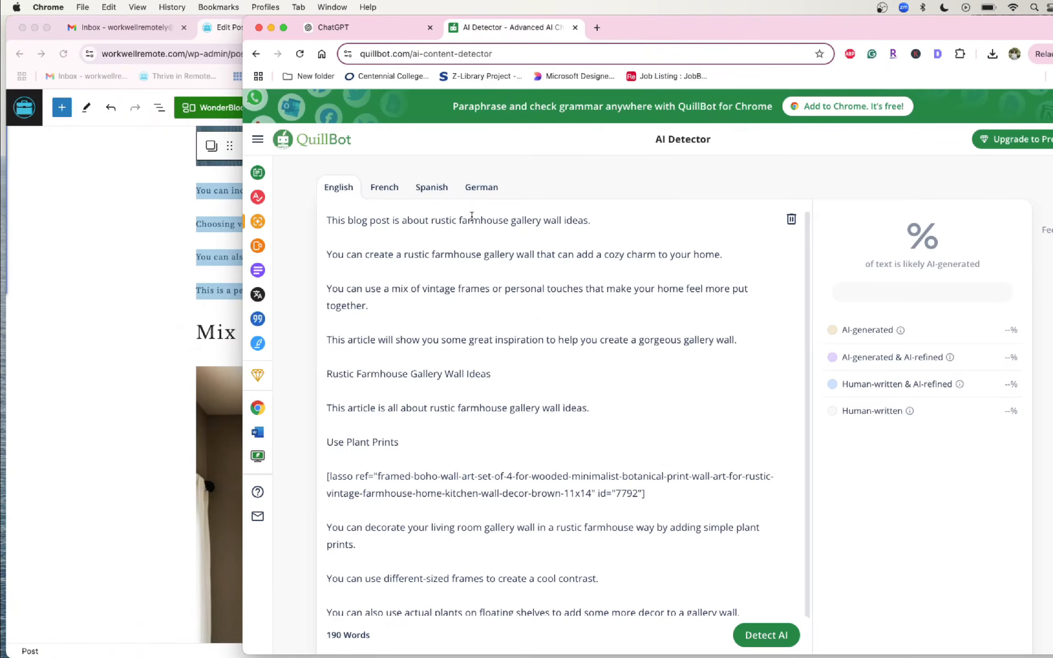
{"action": "scroll", "coordinate": [472, 215], "scroll_direction": "down", "scroll_amount": 1}
{"action": "left_click_drag", "start_coordinate": [646, 468], "coordinate": [347, 451]}
{"action": "key", "text": "BackSpace"}
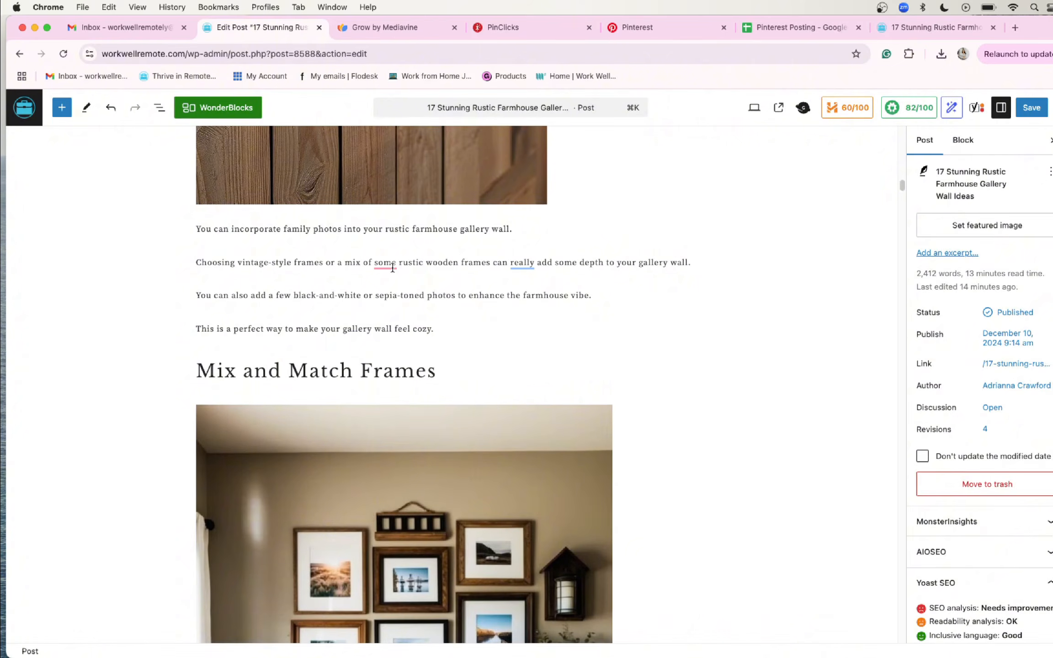
Return to the post, copy the heading "Mix and Match Frames" and go to the three paragraphs under that section's image.
{"action": "left_click", "coordinate": [384, 264]}
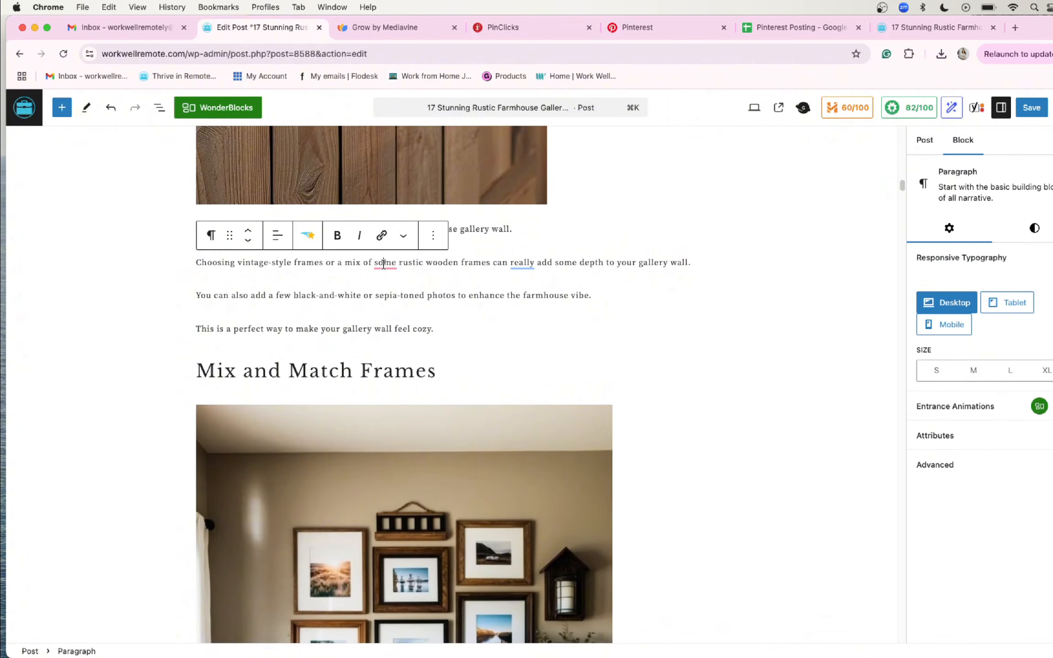
{"action": "scroll", "coordinate": [387, 266], "scroll_direction": "up", "scroll_amount": 1}
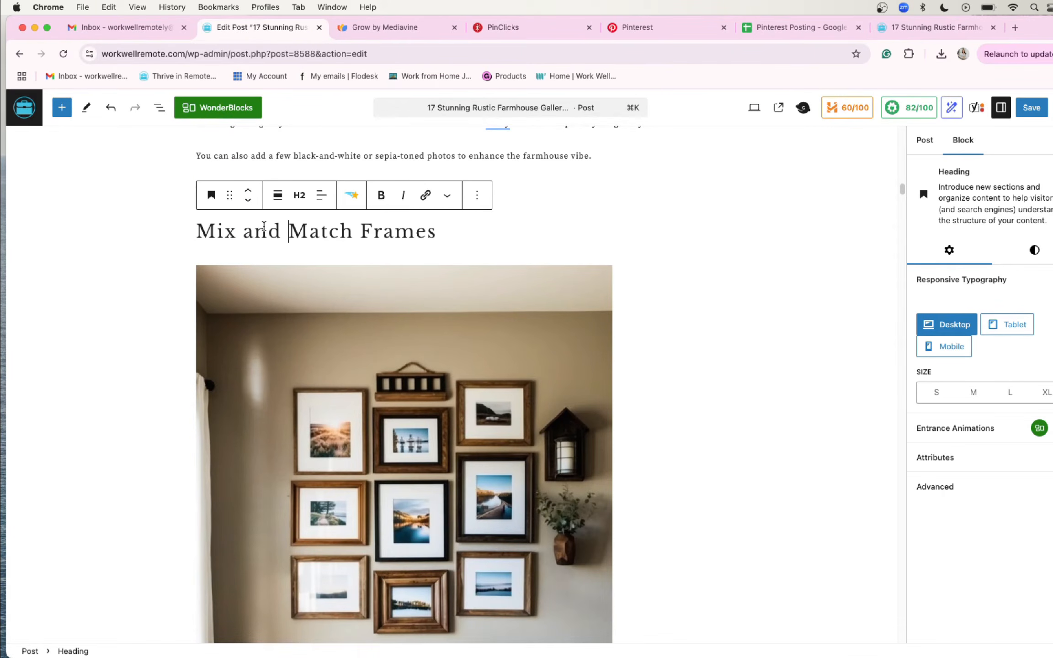
{"action": "left_click_drag", "start_coordinate": [198, 230], "coordinate": [446, 233]}
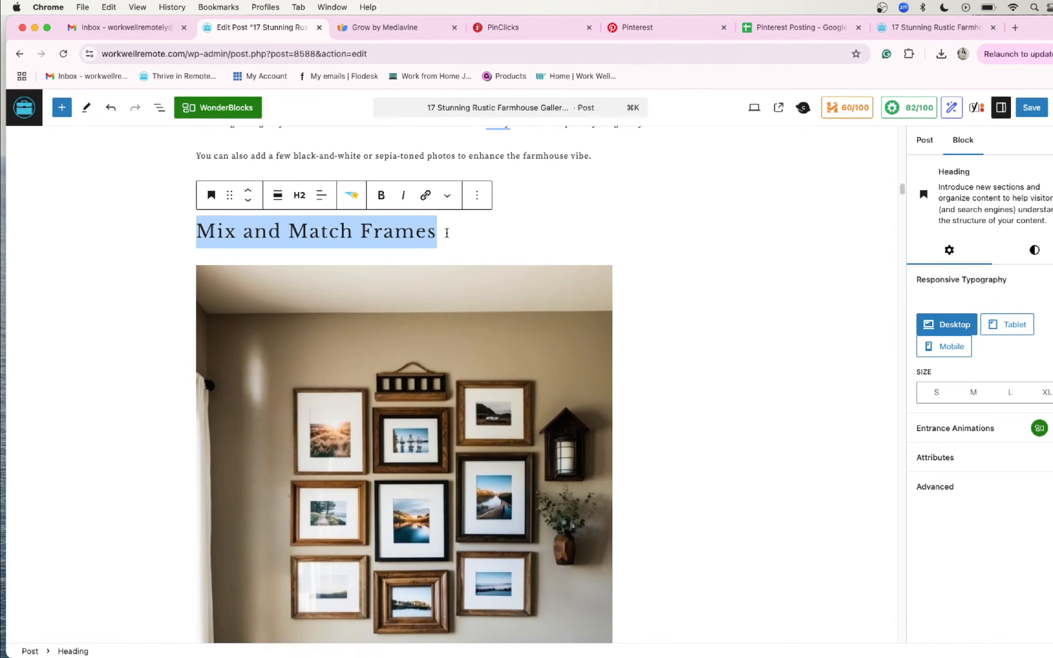
{"action": "key", "text": "super+c"}
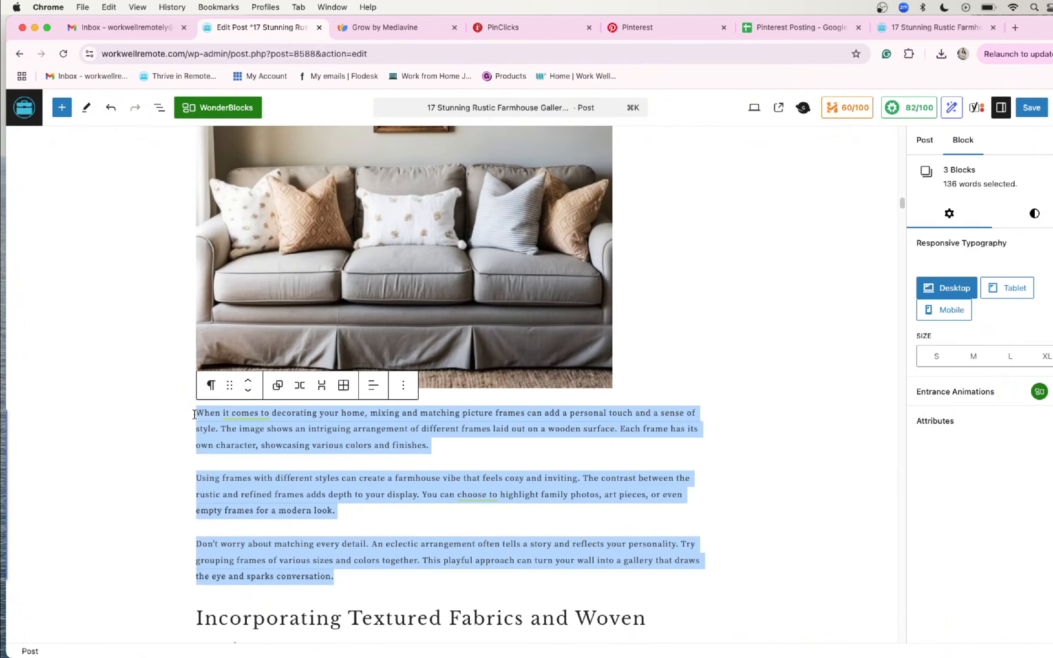
{"action": "left_click", "coordinate": [344, 445]}
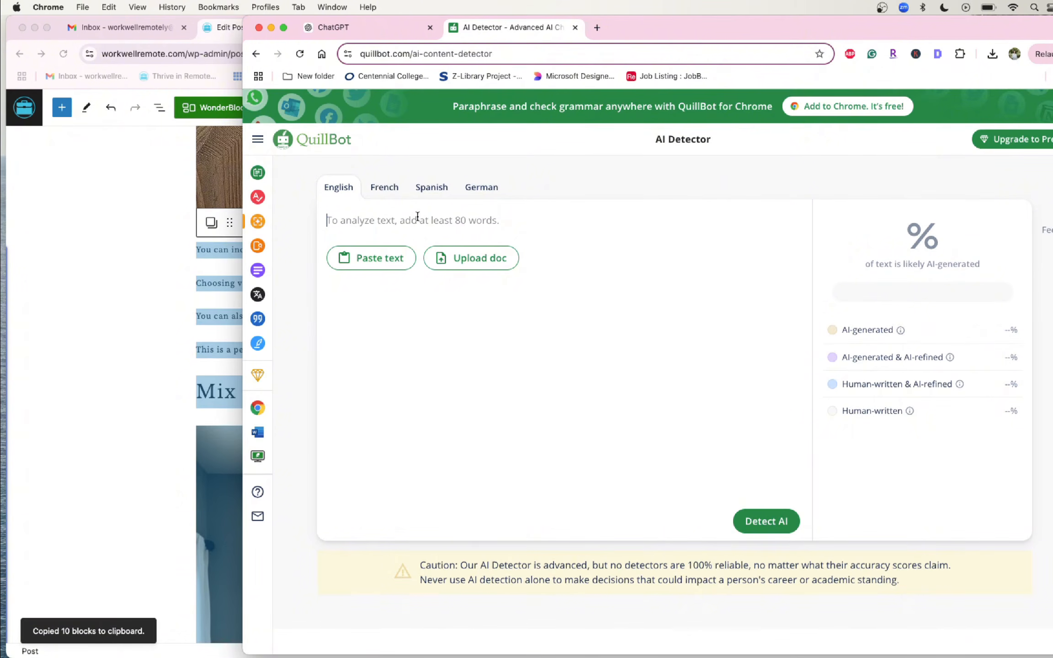
Paste the copied post blocks into QuillBot's AI Detector and run the AI check.
{"action": "key", "text": "super+v"}
{"action": "left_click", "coordinate": [767, 360]}
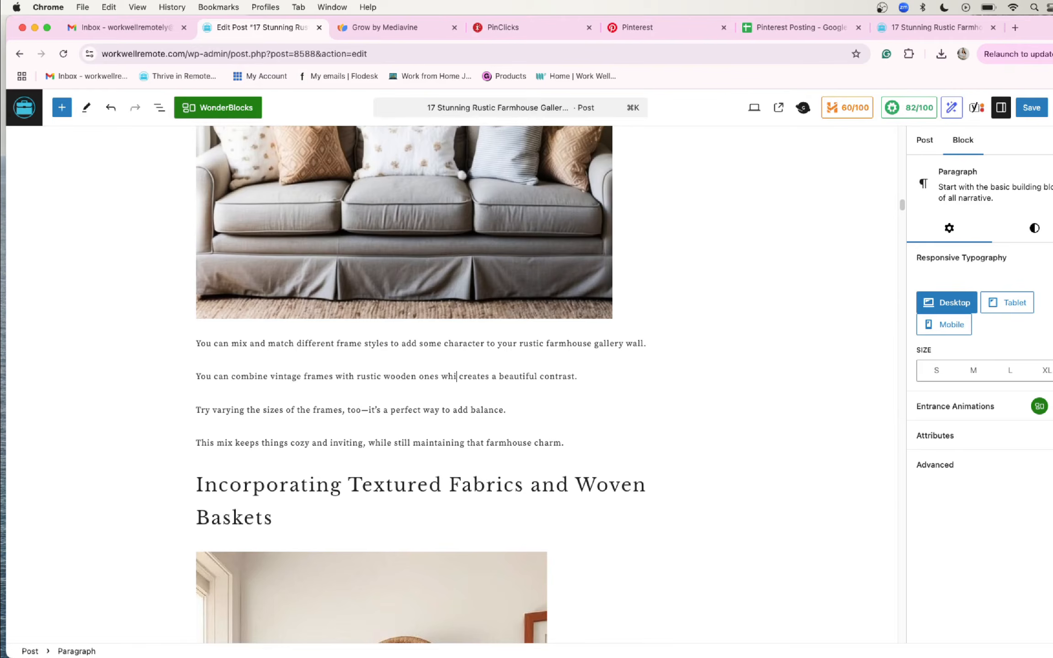
Reword the end of the vintage and rustic wooden frames sentence to "which can help to create a beautiful contrast".
{"action": "type", "text": "ch can help to"}
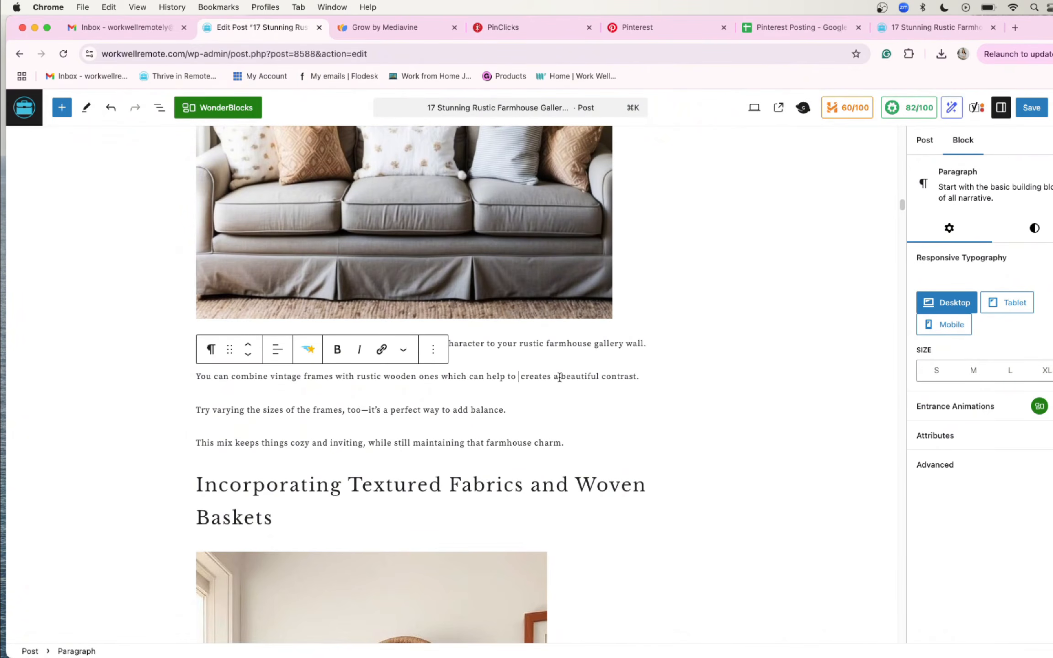
{"action": "key", "text": "alt+Right"}
{"action": "key", "text": "BackSpace"}
Select and review the post's sections from "Adding Family Photos" to the colour paragraphs above "Using Mirrors to Enhance Light and Space".
{"action": "key", "text": "super+a"}
{"action": "key", "text": "super+a"}
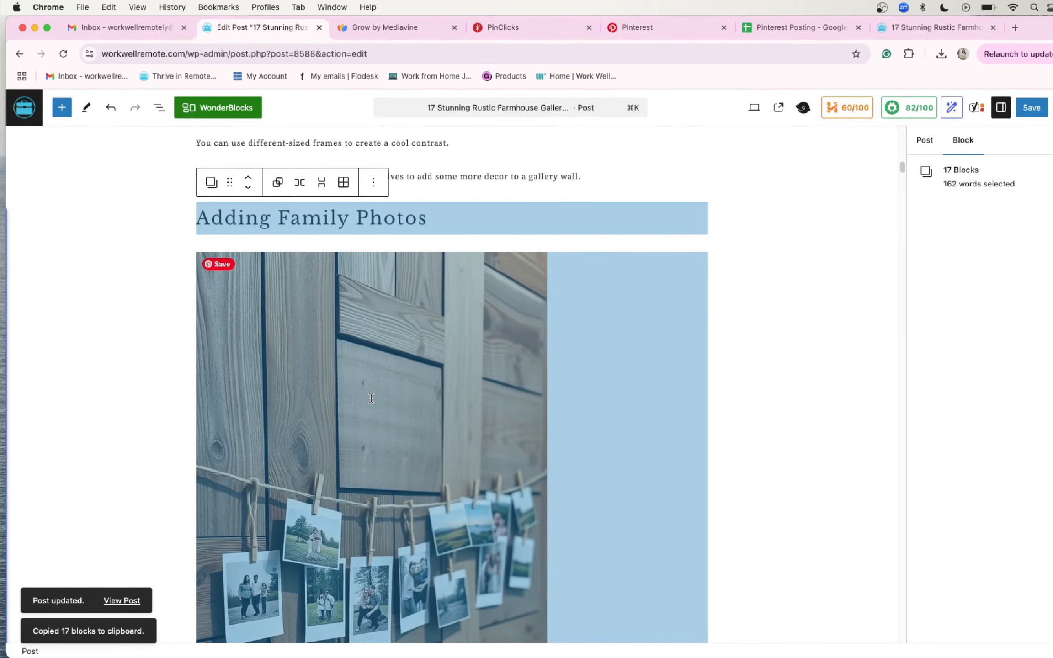
{"action": "scroll", "coordinate": [371, 398], "scroll_direction": "down", "scroll_amount": 3}
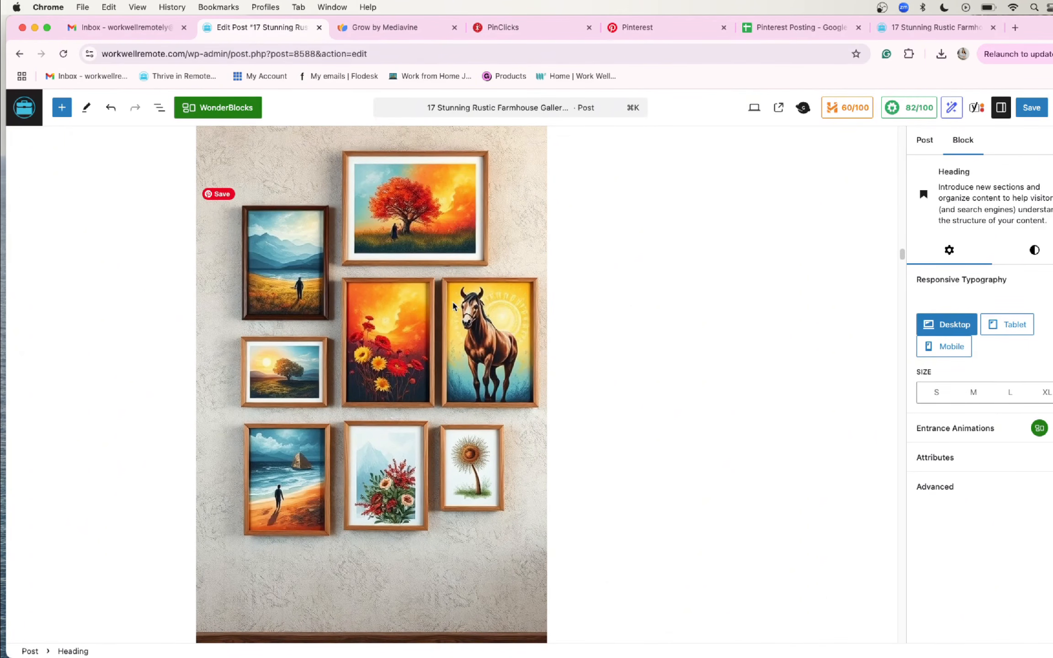
{"action": "scroll", "coordinate": [454, 305], "scroll_direction": "up", "scroll_amount": 6}
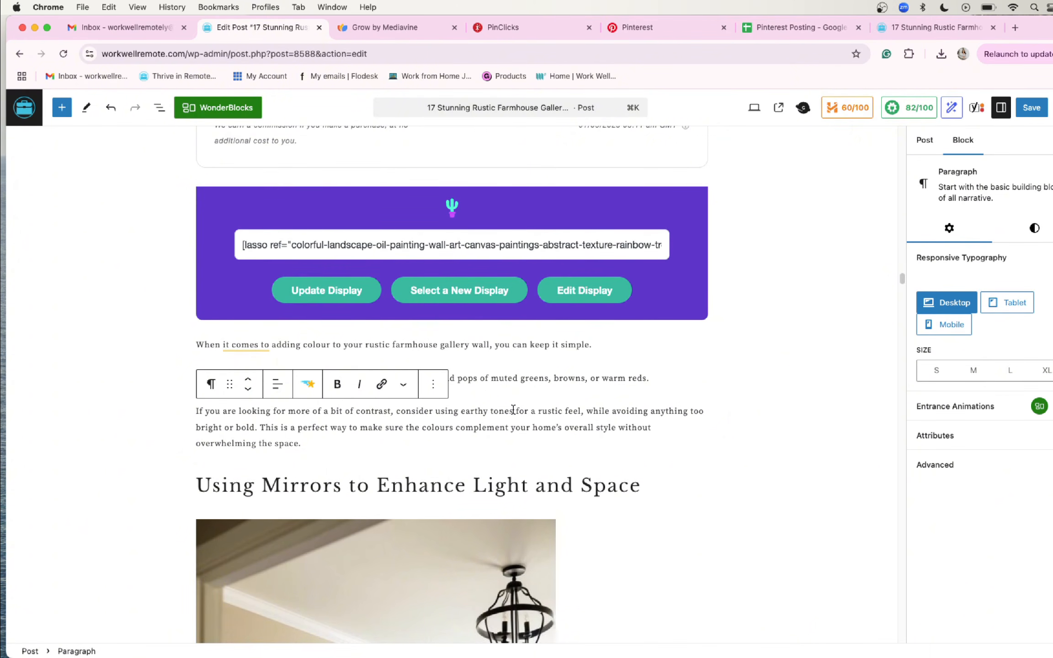
{"action": "left_click_drag", "start_coordinate": [513, 409], "coordinate": [200, 315]}
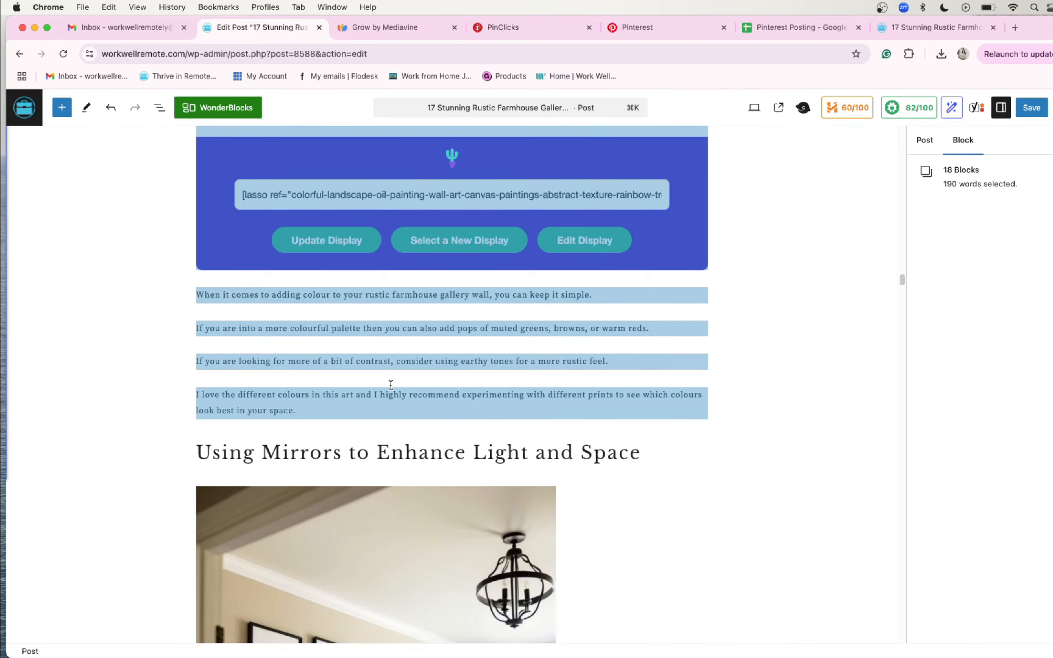
{"action": "left_click", "coordinate": [435, 327]}
{"action": "scroll", "coordinate": [436, 328], "scroll_direction": "down", "scroll_amount": 2}
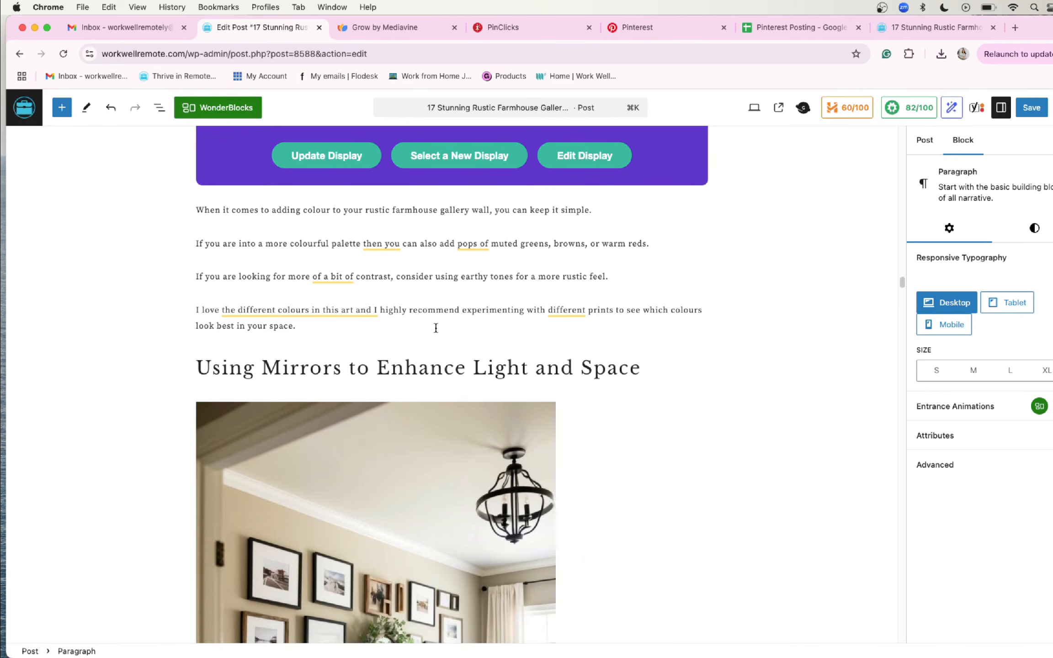
{"action": "scroll", "coordinate": [436, 329], "scroll_direction": "up", "scroll_amount": 4}
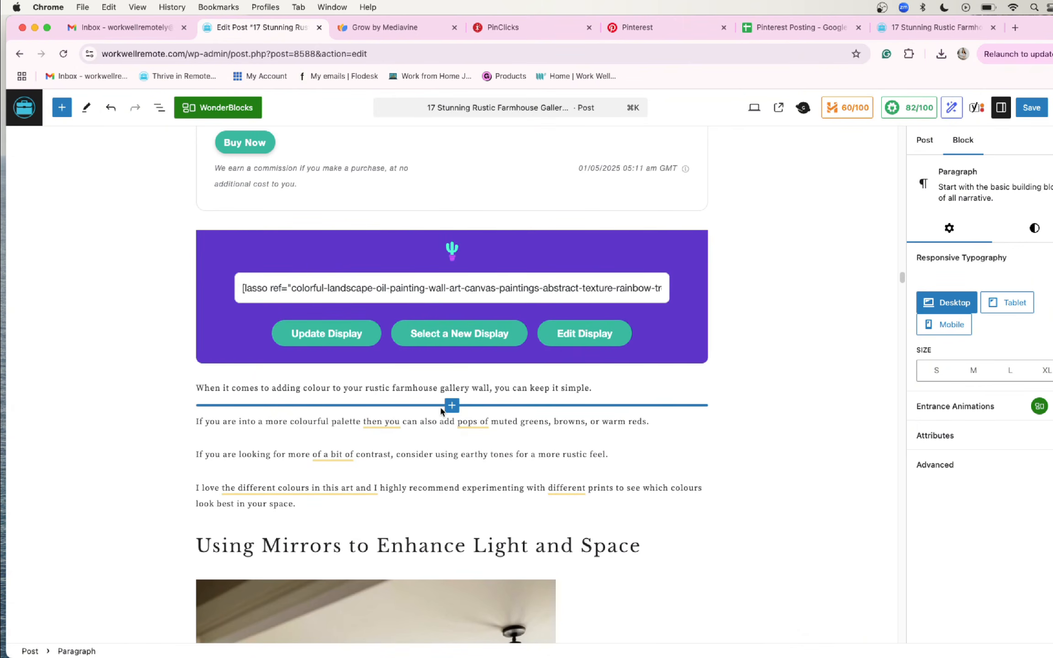